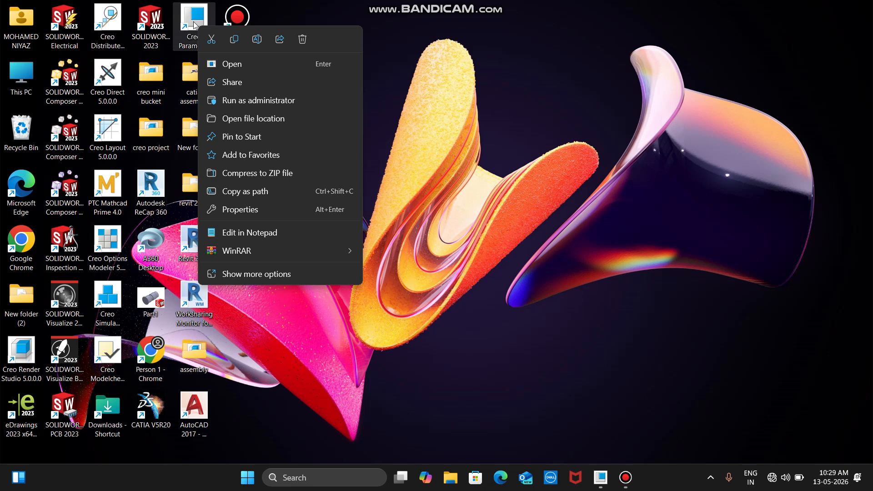
Step: Launch Creo Parametric, dismiss the getting-started prompt and Resource Center, maximize the program window and close the embedded browser
left_click(232, 64)
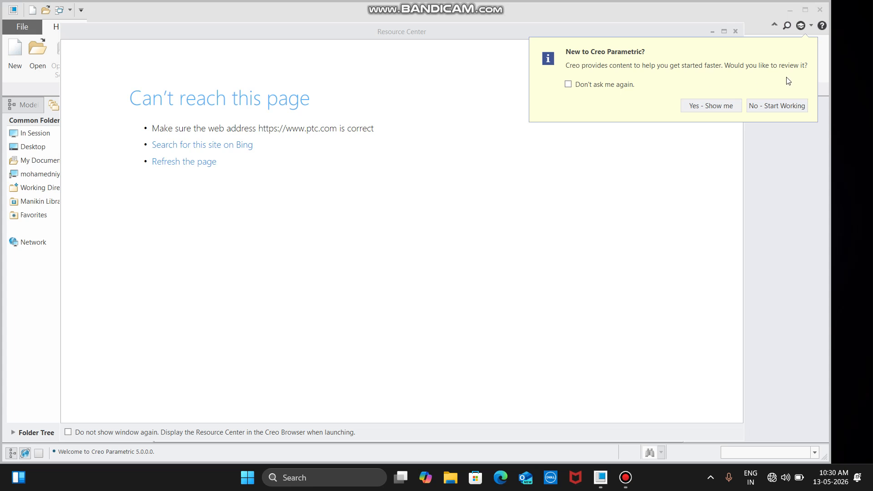
left_click(762, 107)
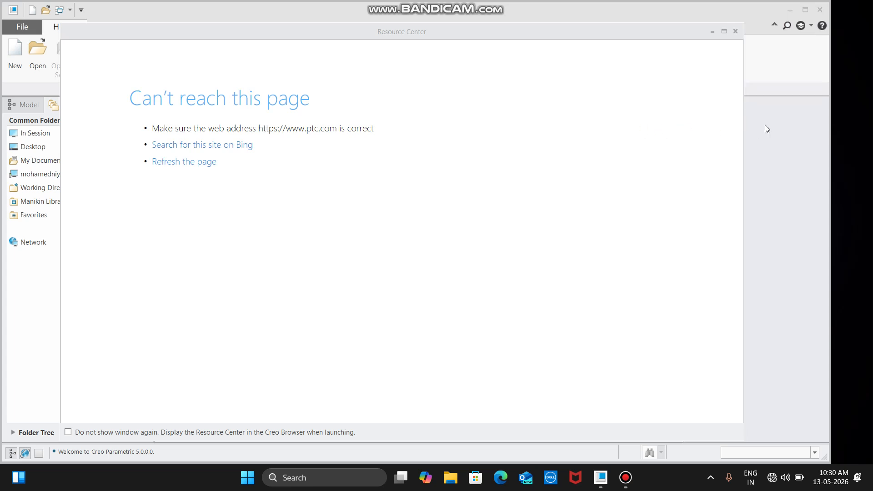
left_click(735, 32)
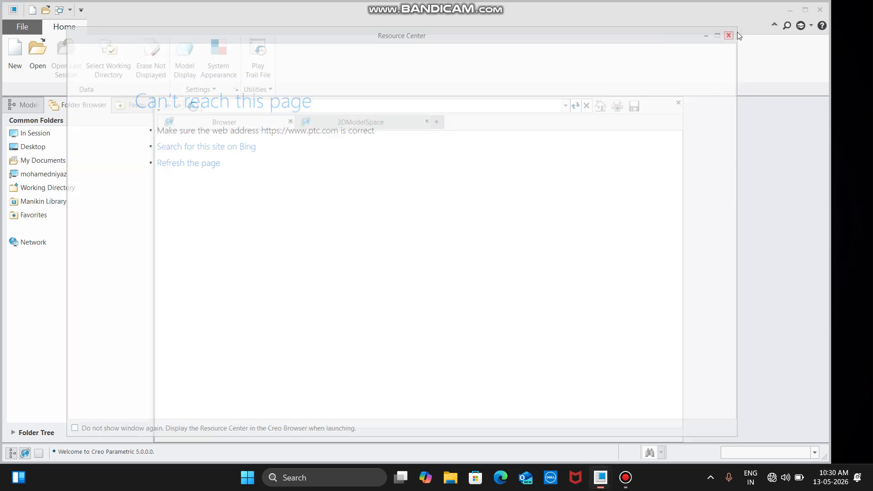
left_click(805, 10)
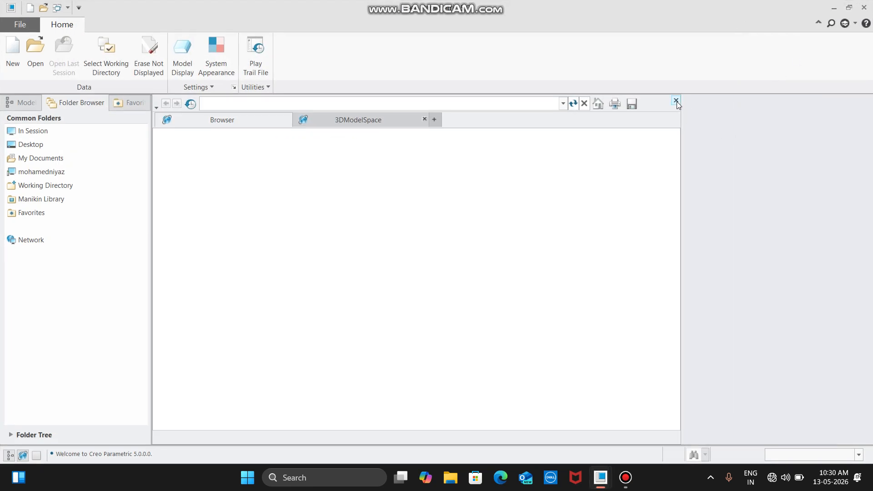
left_click(676, 101)
Step: Create a new file of type Sketch named sketch
left_click(12, 57)
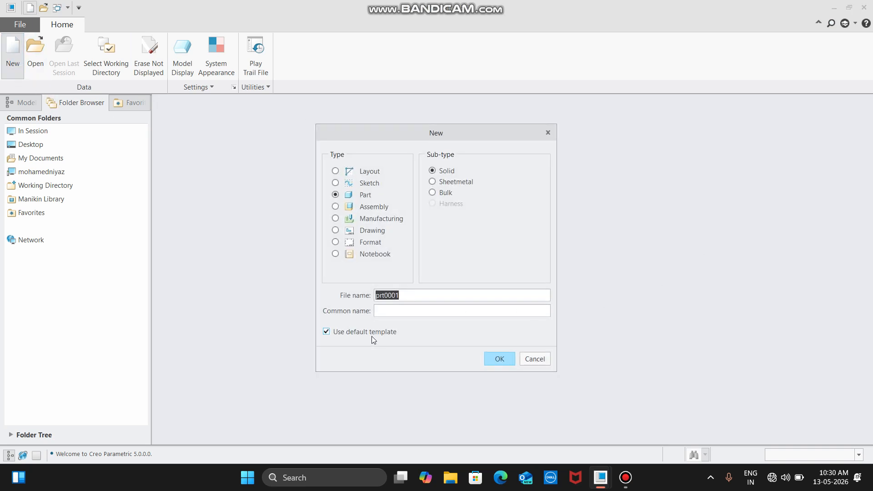
left_click(372, 334)
left_click(379, 183)
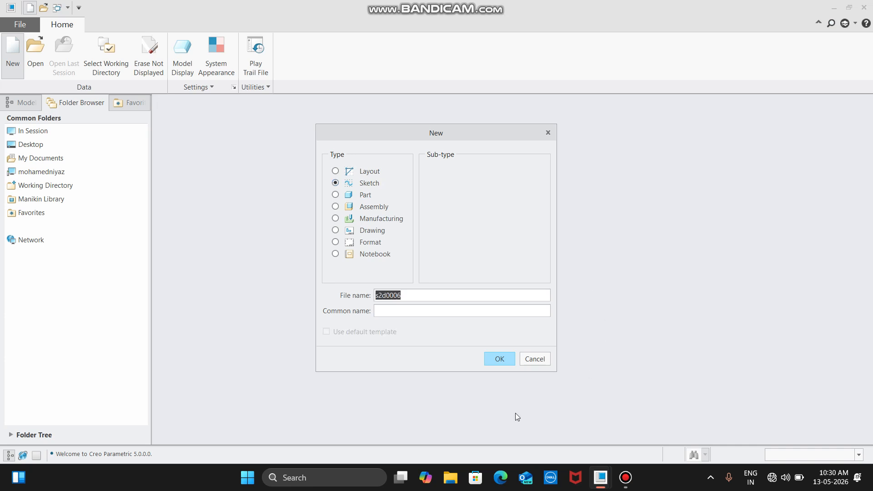
left_click(505, 360)
double_click(411, 293)
type("sketch")
key("Return")
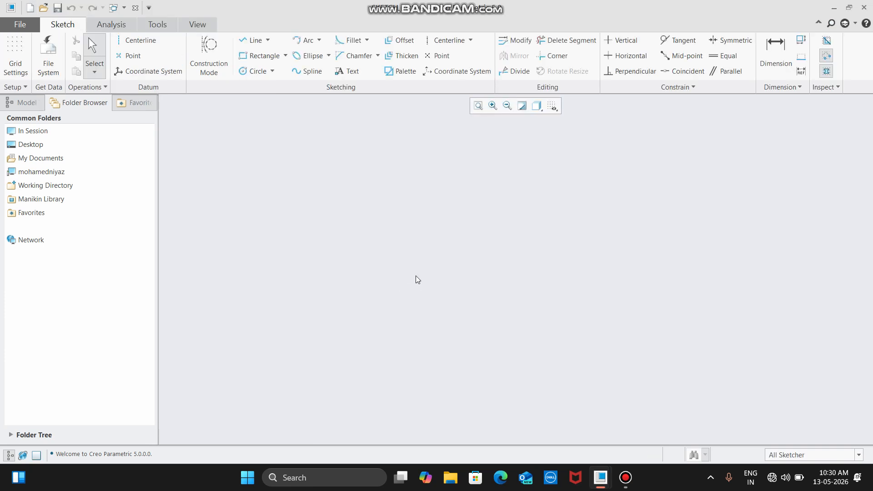
left_click(23, 25)
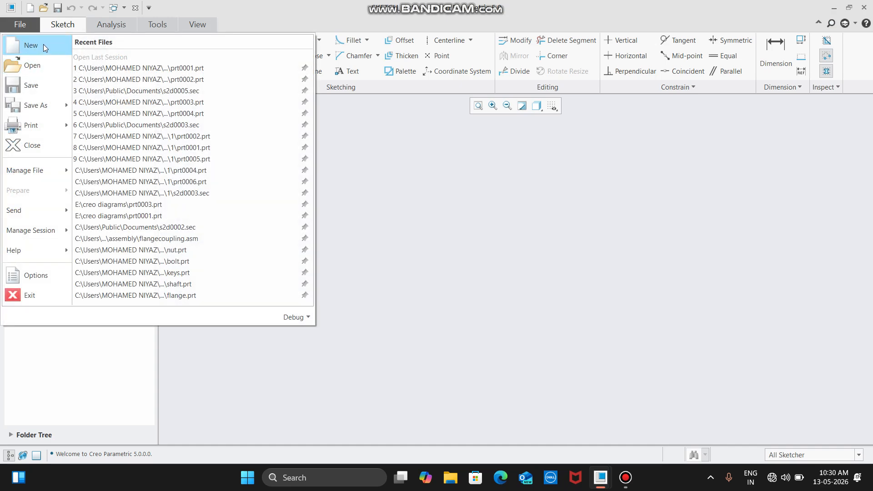
left_click(431, 155)
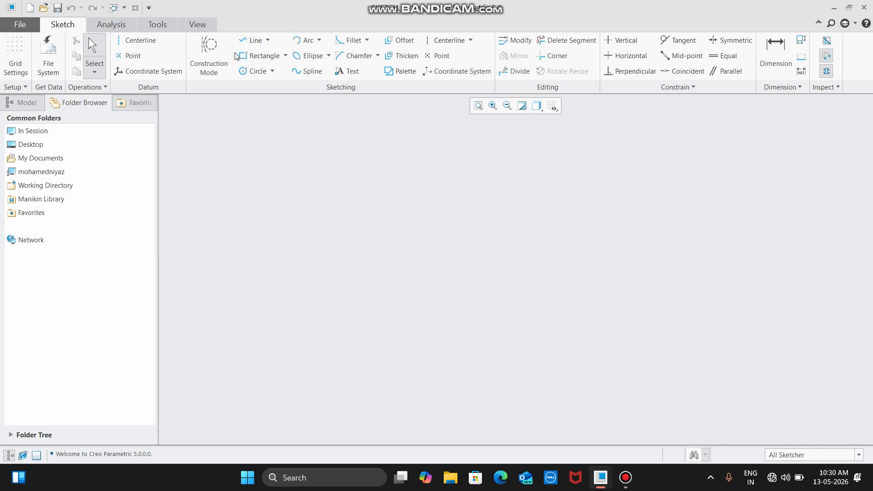
Step: Sketch a closed L-shaped line-chain profile about 11.3 wide and 5.2 high, with a thin upper arm extending left of a body about 7.2 wide
left_click(257, 41)
left_click(343, 168)
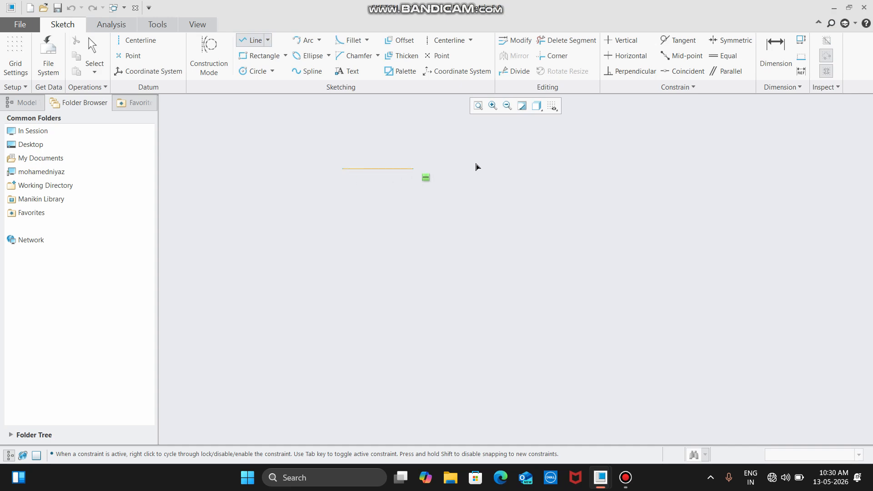
left_click(577, 169)
left_click(568, 277)
left_click(428, 278)
left_click(427, 184)
left_click(343, 184)
left_click(342, 169)
middle_click(388, 149)
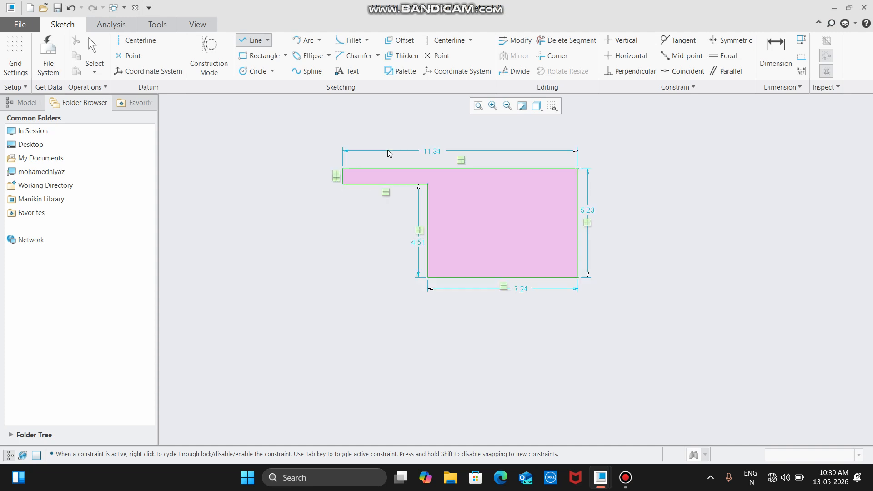
Step: Sketch a second, multi-stepped closed outline below the first profile with Line Chain and delete it
left_click(268, 40)
left_click(274, 53)
left_click(381, 312)
left_click(658, 313)
left_click(657, 391)
left_click(523, 392)
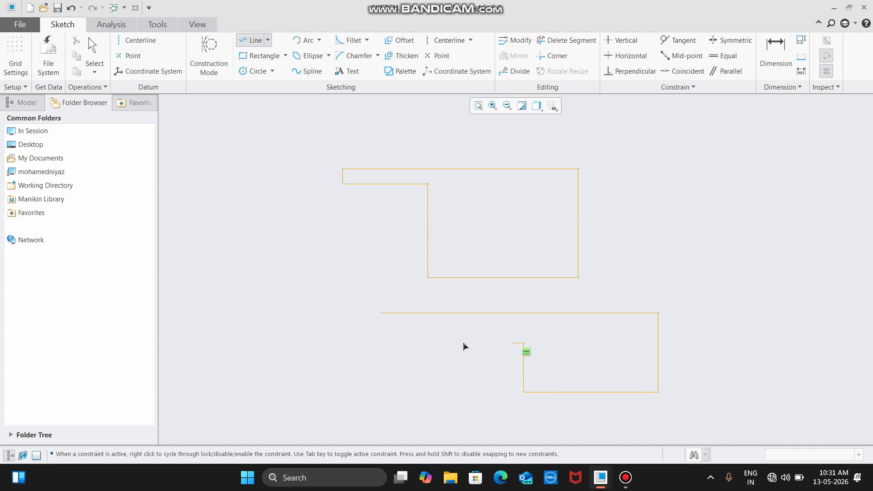
left_click(398, 342)
left_click(402, 323)
left_click(359, 323)
left_click(359, 313)
left_click(381, 313)
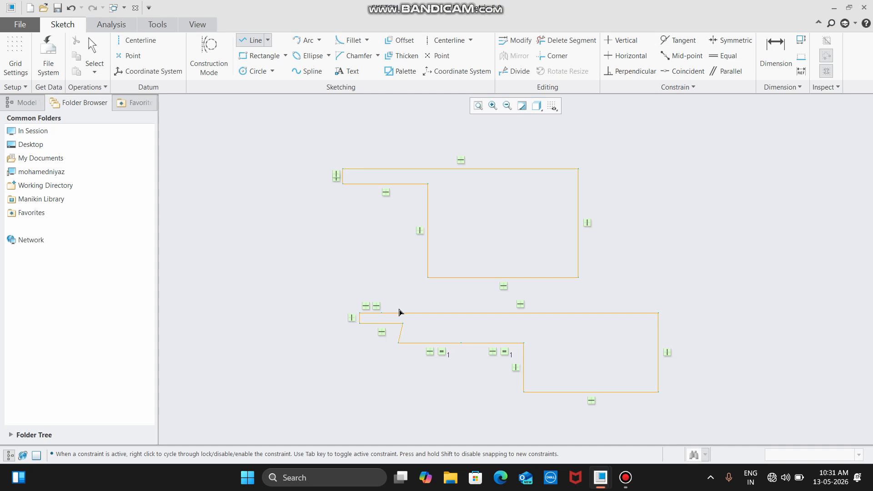
middle_click(440, 293)
middle_click(529, 282)
key("Delete")
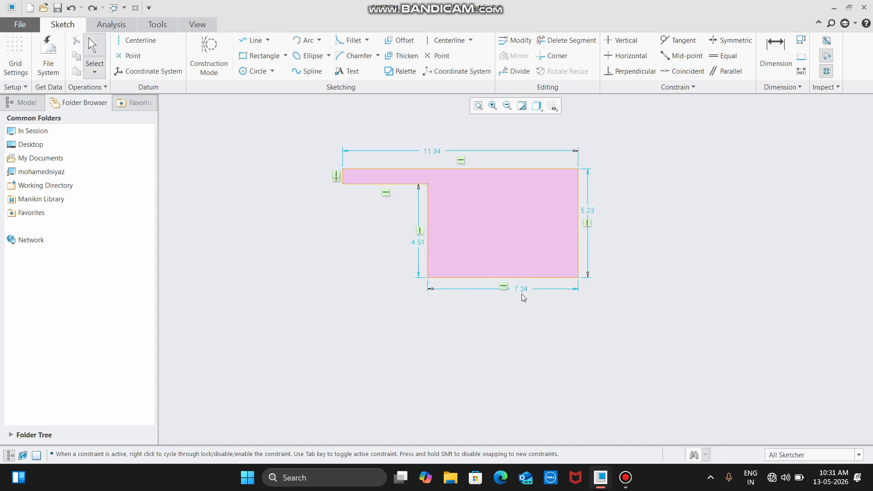
left_click(268, 40)
left_click(292, 113)
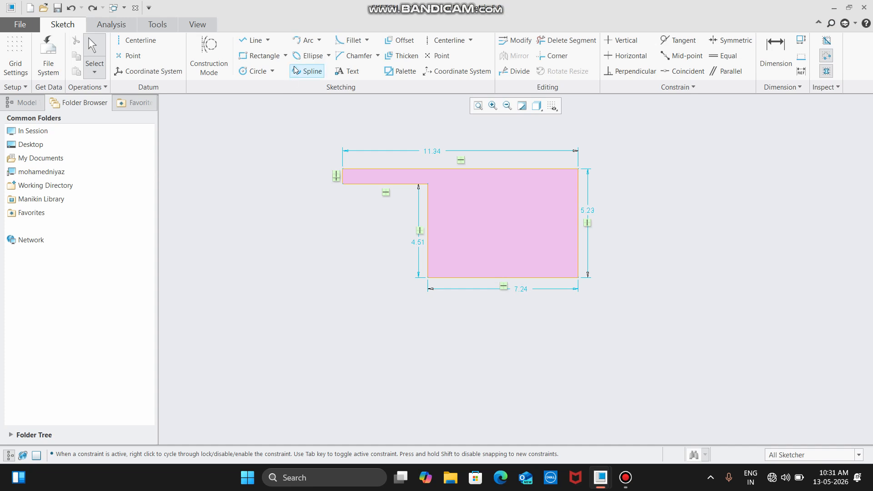
left_click(268, 41)
left_click(269, 41)
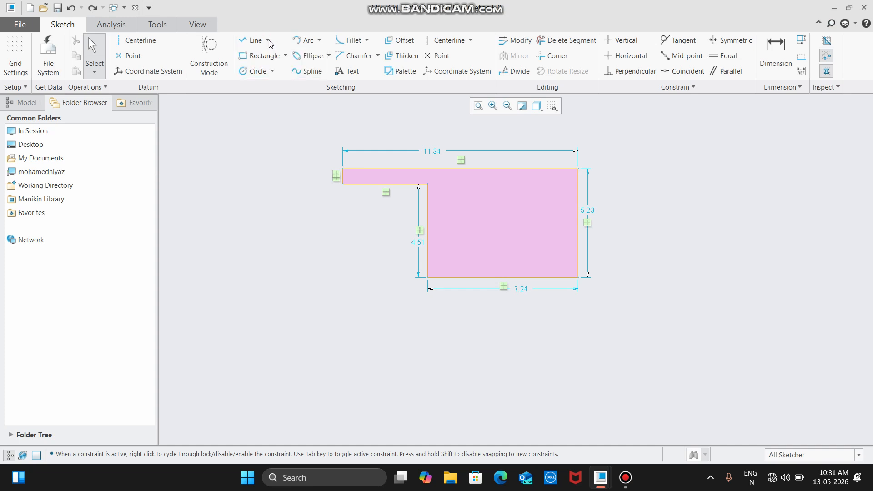
Step: Sketch two equal center-and-point circles about 4.45 in diameter to the right of the profile, centers horizontally aligned about 9.3 apart
left_click(273, 71)
left_click(282, 84)
scroll(290, 188, "down", 4)
scroll(455, 212, "up", 2)
left_click(465, 234)
left_click(492, 223)
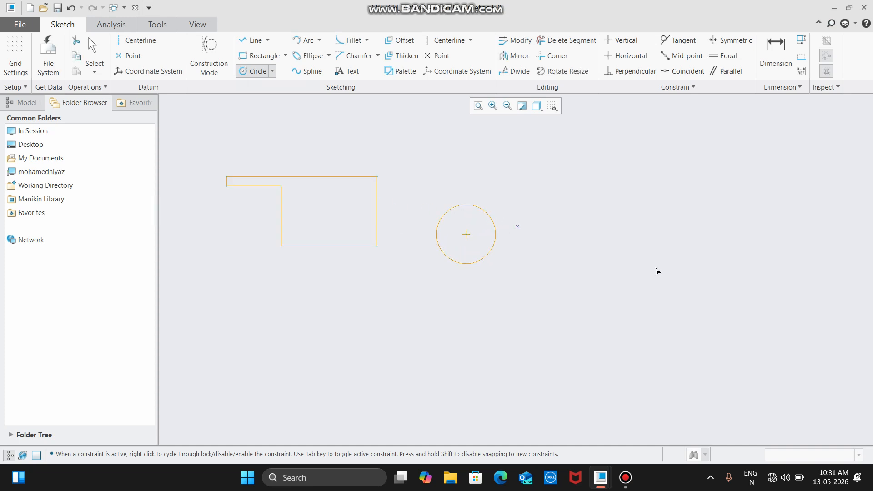
left_click(589, 234)
left_click(616, 224)
middle_click(634, 213)
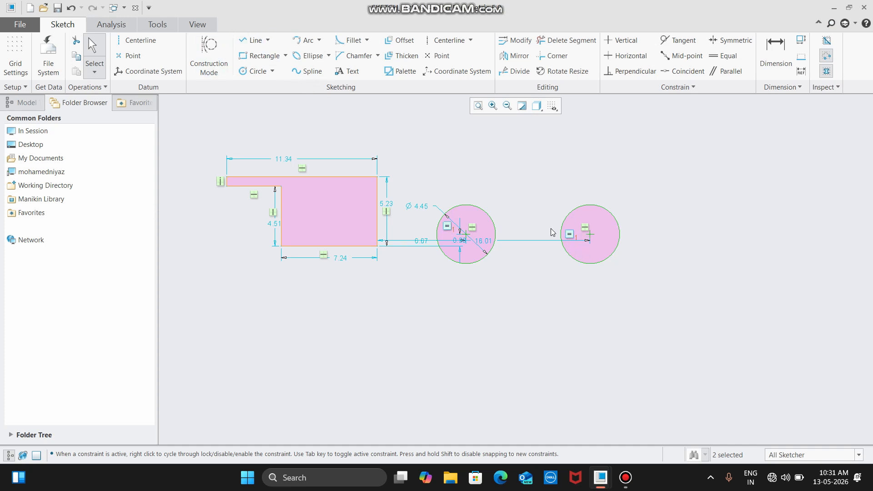
Step: Draw a Line Tangent joining the tops of the two equal circles
left_click(268, 40)
left_click(288, 66)
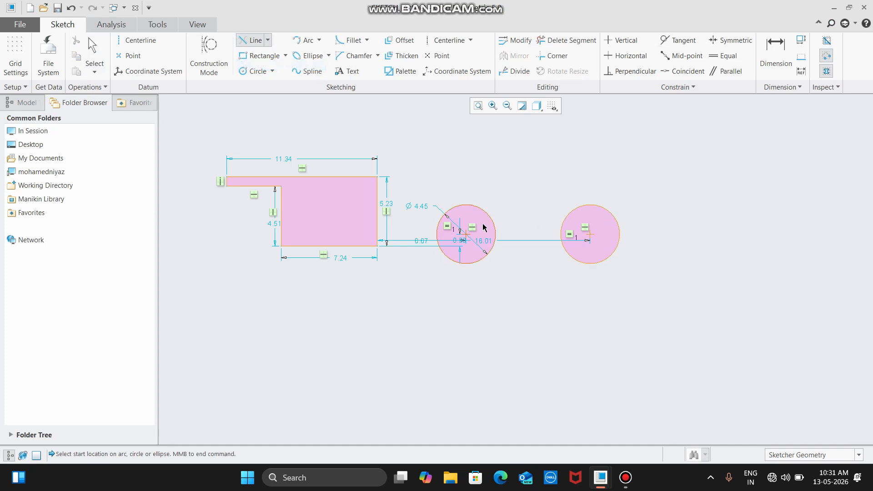
left_click(468, 207)
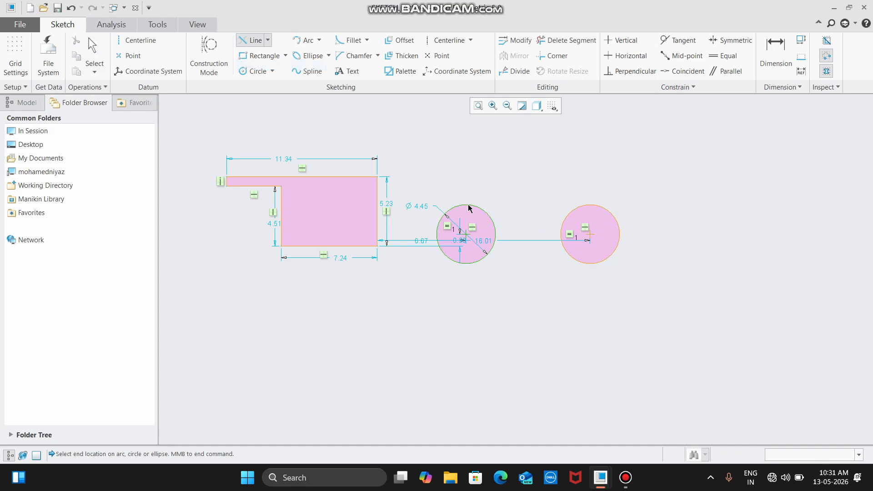
left_click(589, 206)
middle_click(609, 182)
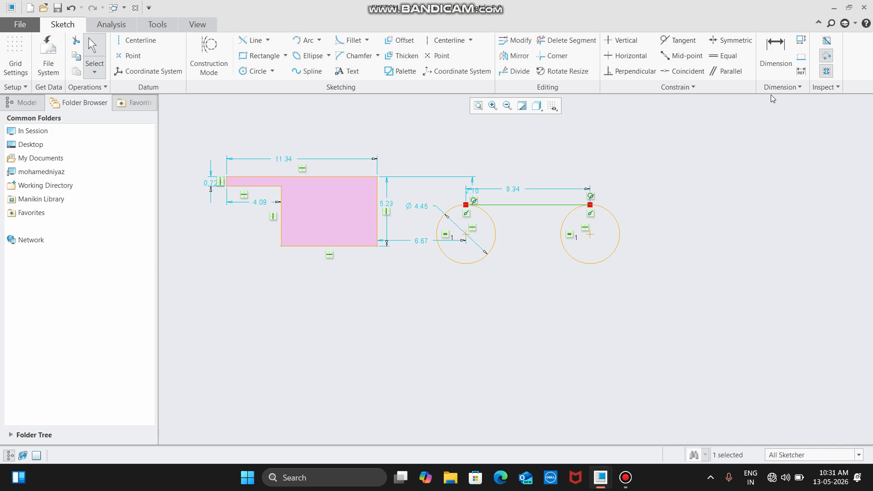
Step: Sketch a center-and-point circle about 3.1 in diameter below the two equal circles
left_click(286, 56)
left_click(286, 56)
left_click(275, 73)
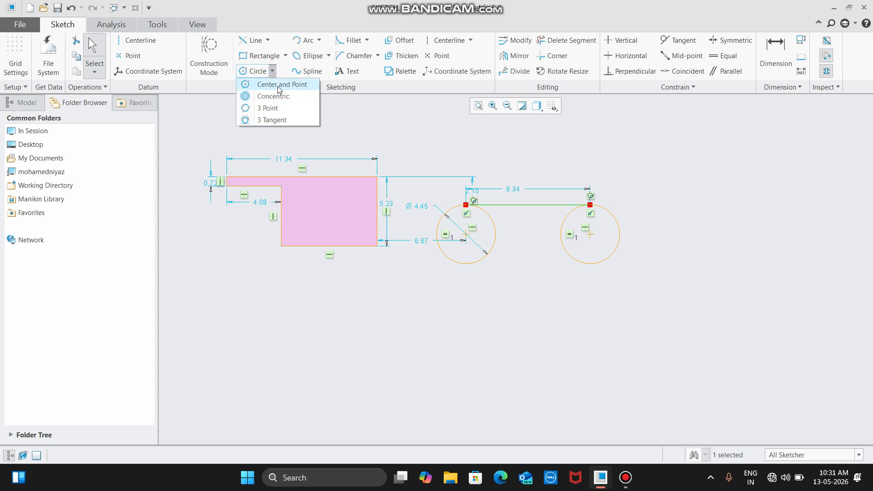
left_click(275, 85)
left_click(502, 319)
left_click(516, 303)
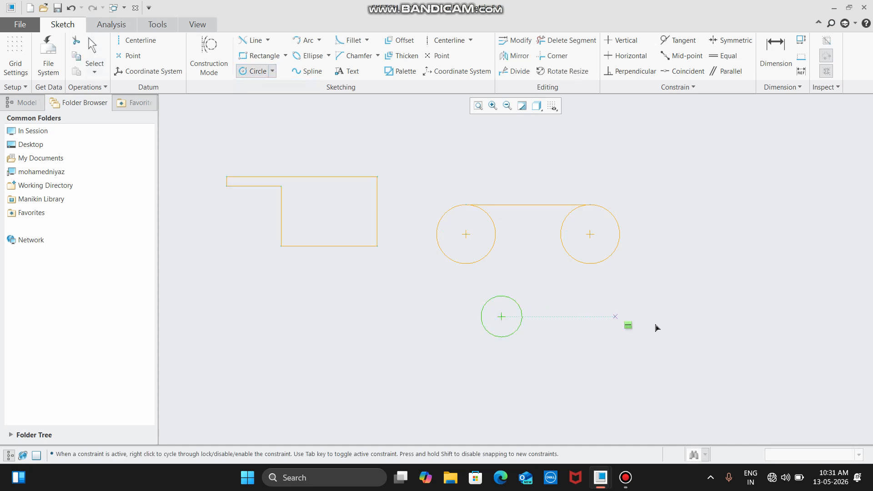
middle_click(627, 324)
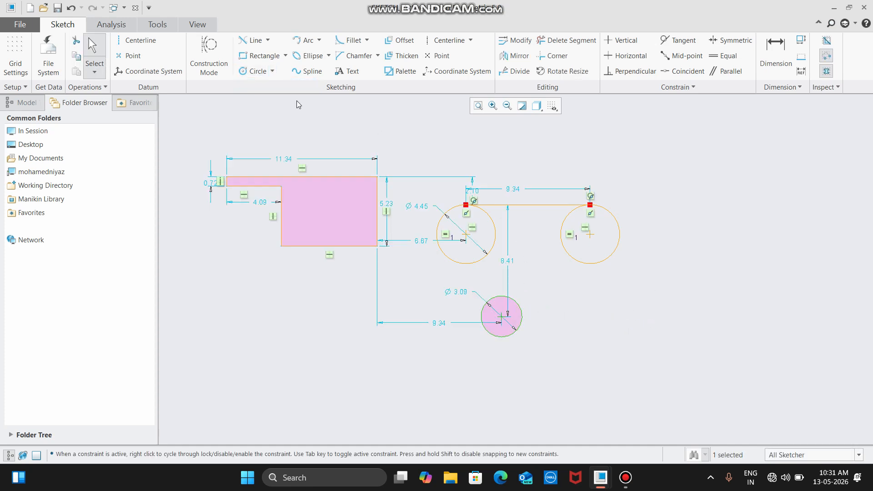
Step: Sketch a larger circle about 6.3 in diameter to the right of the small one, with their centers horizontally aligned
left_click(273, 72)
left_click(286, 85)
left_click(612, 316)
left_click(633, 282)
middle_click(669, 282)
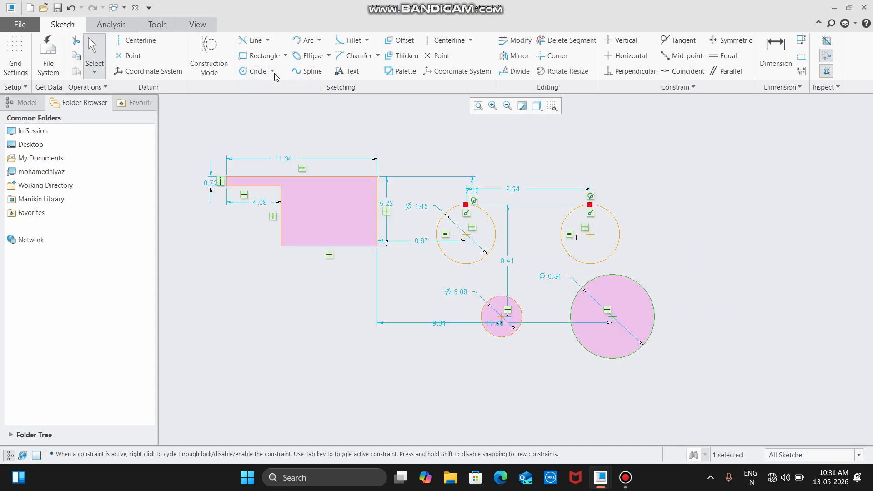
Step: Draw a Line Tangent connecting the upper sides of the small and large lower circles
left_click(268, 41)
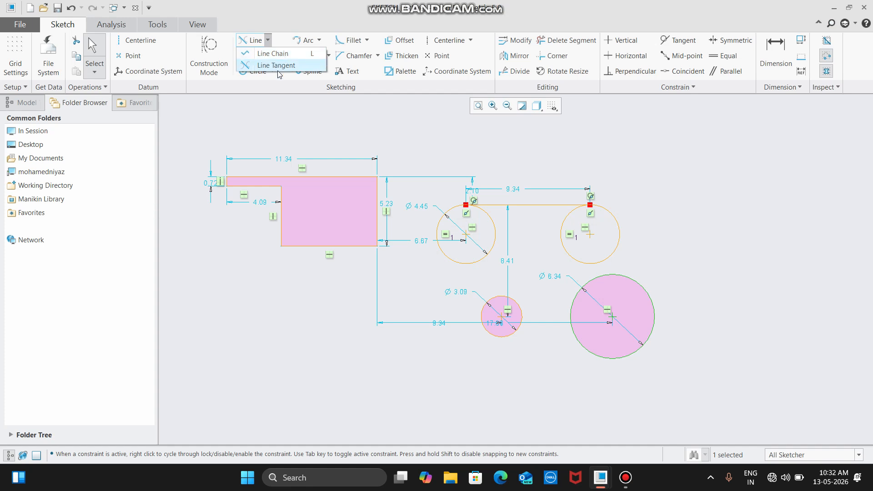
left_click(276, 66)
left_click(503, 299)
left_click(605, 278)
middle_click(663, 263)
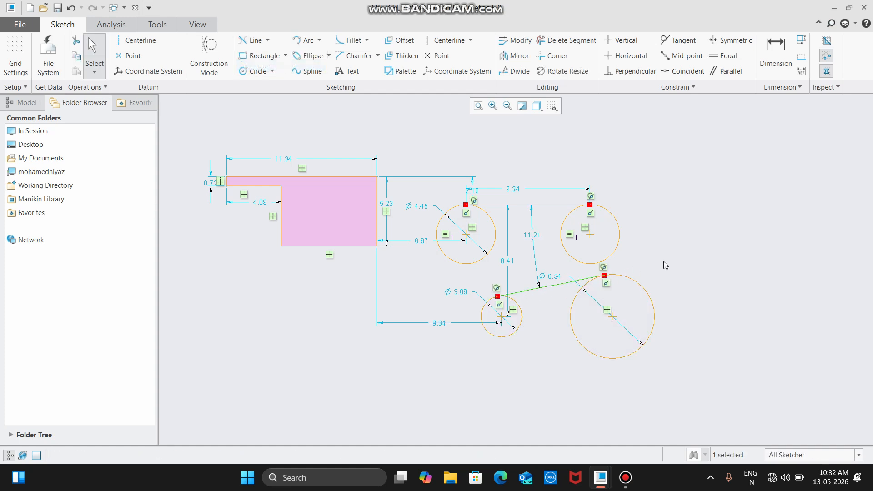
Step: Draw a Line Tangent connecting the undersides of the small and large lower circles
left_click(268, 40)
left_click(274, 66)
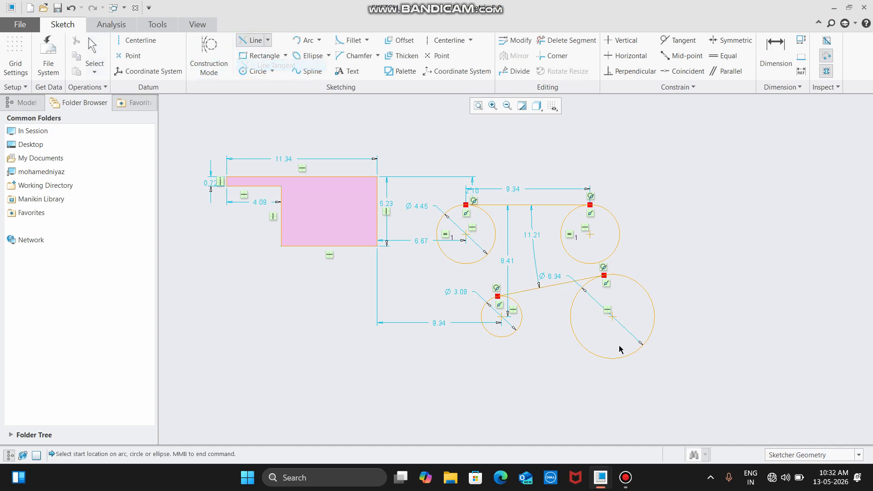
left_click(502, 339)
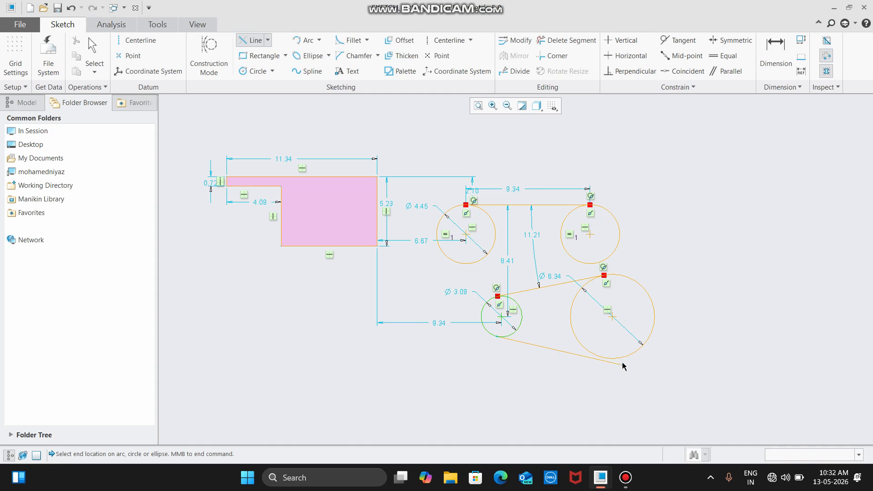
left_click(591, 355)
Step: Trim away the large circle's two arcs and the small circle's inner arc with Delete Segment
left_click(566, 40)
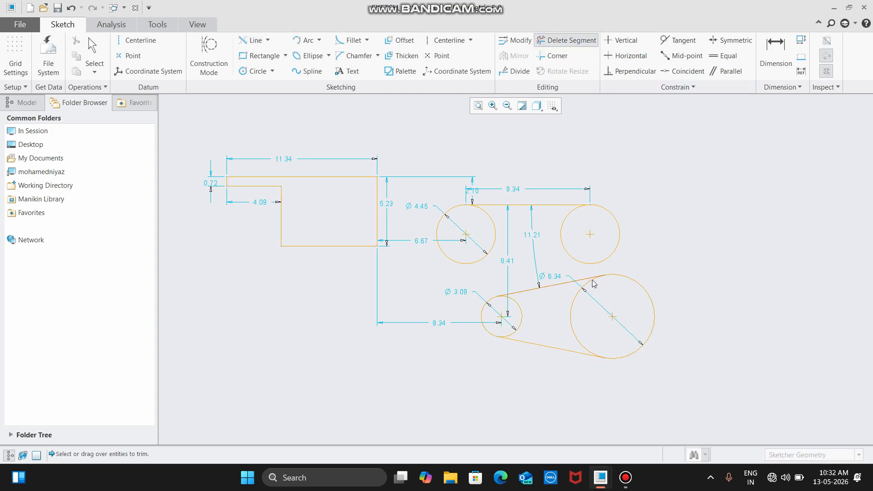
left_click(639, 285)
left_click(582, 290)
left_click(518, 313)
middle_click(601, 307)
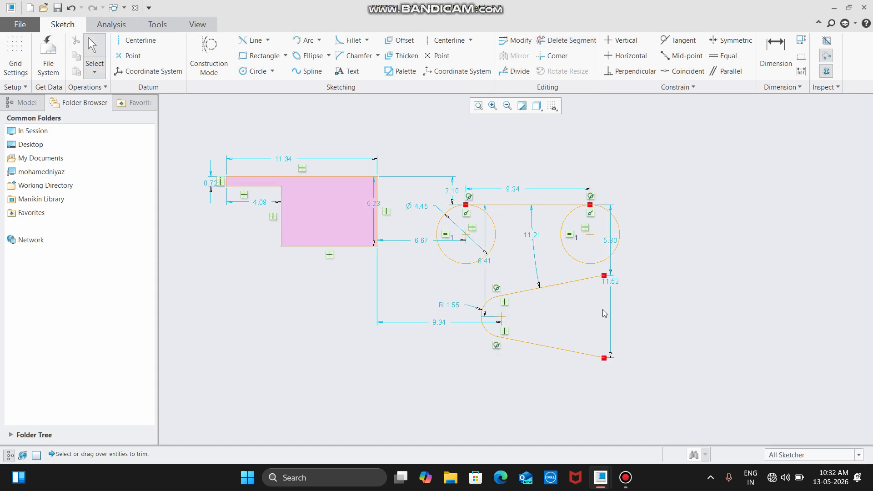
Step: Undo the three segment deletions on the lower circles
key("ctrl+z")
key("ctrl+z")
key("ctrl+z")
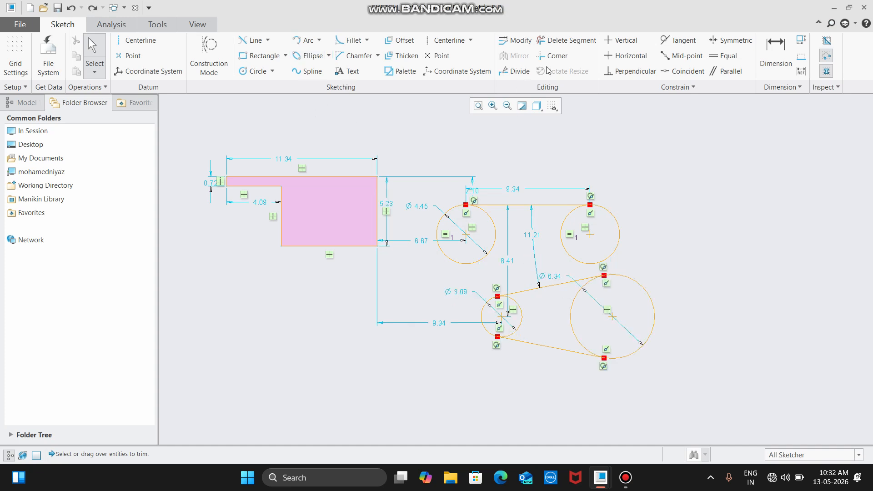
Step: Use Delete Segment to remove both arcs of the large lower circle and the small circle's arc between the tangent lines
left_click(541, 40)
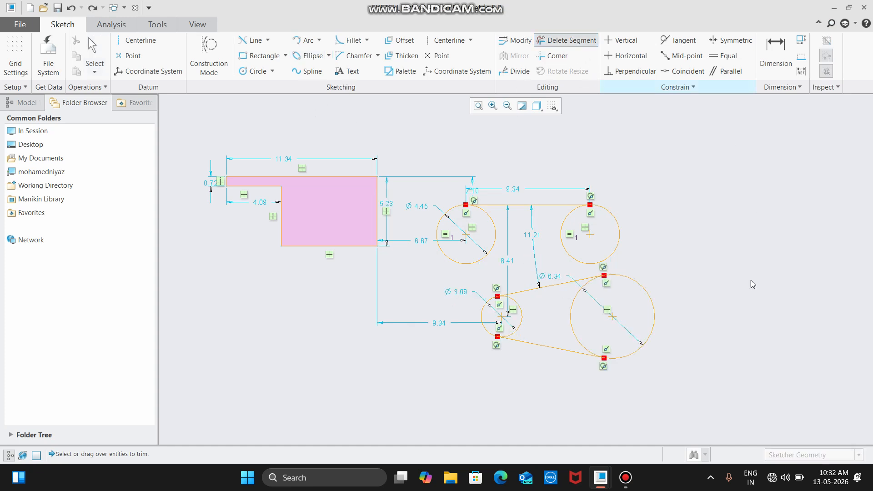
left_click(656, 308)
left_click(584, 290)
left_click(520, 309)
middle_click(555, 307)
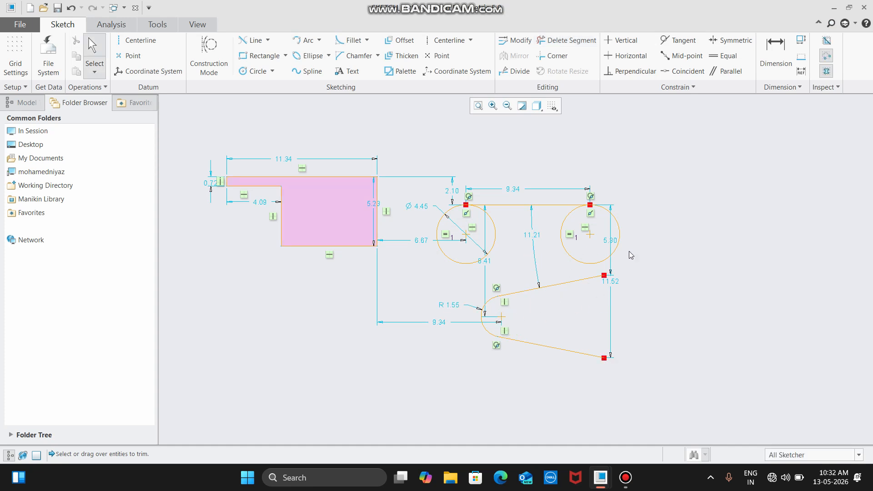
Step: Draw a center-and-point circle centred between the open ends of the two lower tangent lines, passing through the upper line's endpoint
left_click(272, 72)
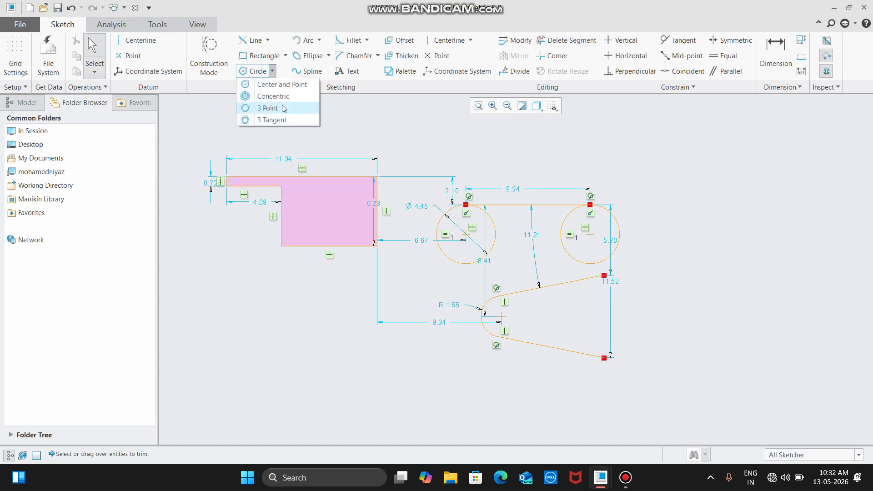
left_click(263, 83)
left_click(603, 317)
left_click(625, 273)
middle_click(625, 273)
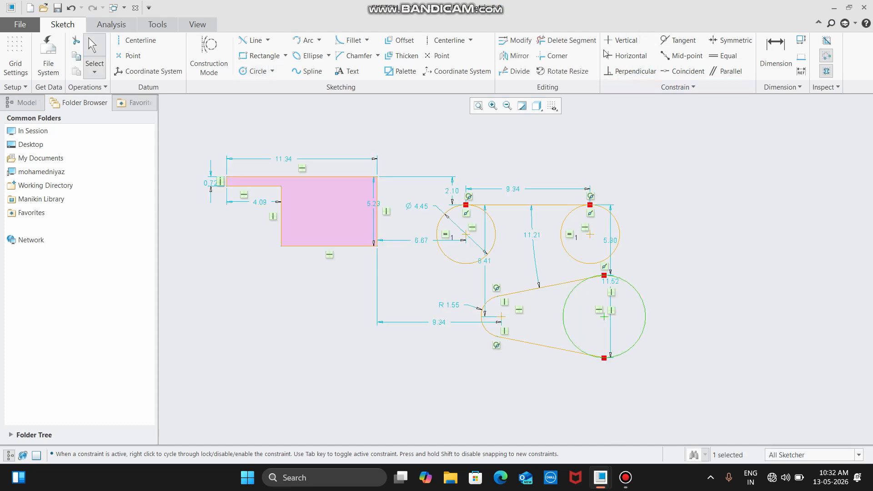
Step: Apply a Tangent constraint between the upper slanted line and the new circle at their shared endpoint
left_click(569, 41)
left_click(677, 41)
scroll(595, 274, "up", 5)
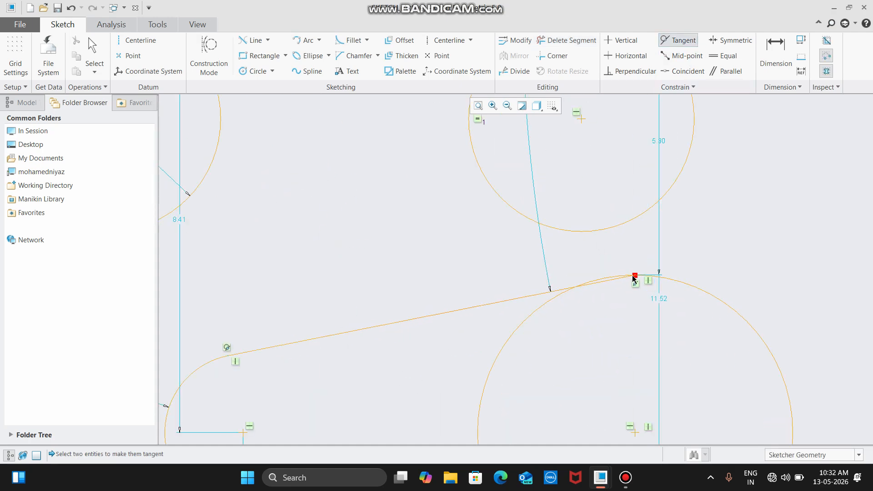
left_click(612, 279)
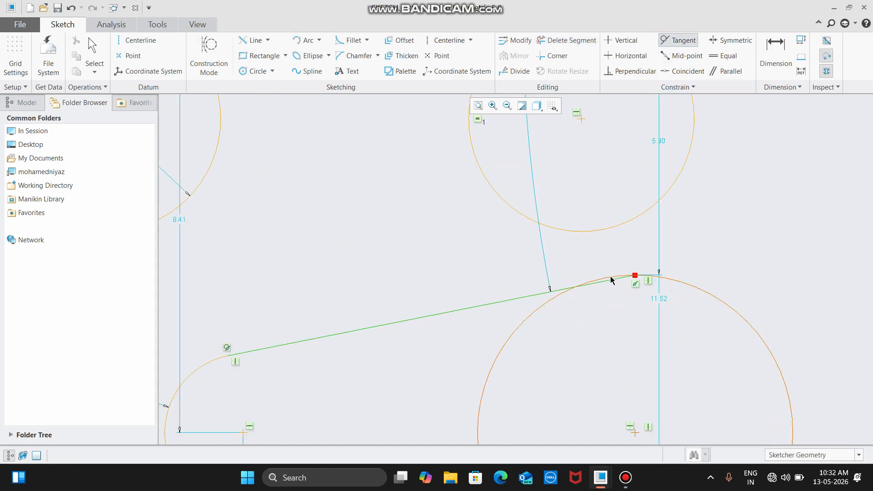
left_click(613, 277)
scroll(628, 278, "down", 5)
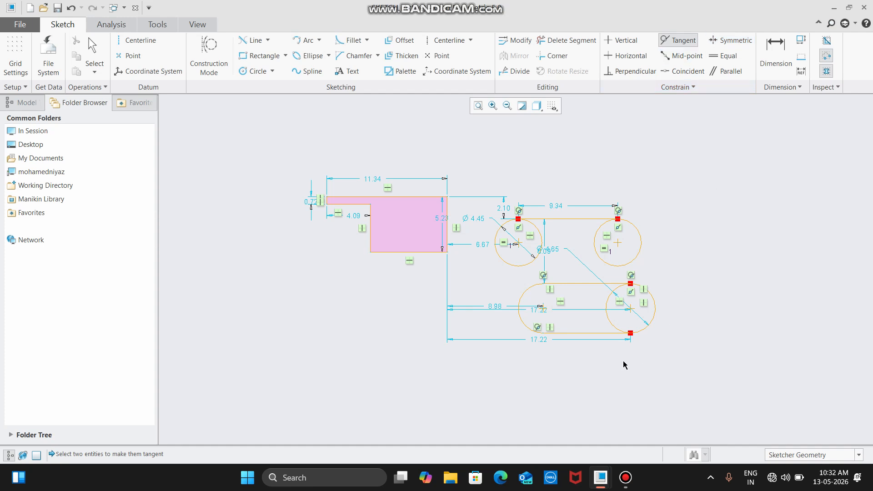
Step: Try to apply a Tangent constraint between the lower line and the circle, closing the constraint conflict dialog
scroll(630, 334, "up", 3)
left_click(635, 333)
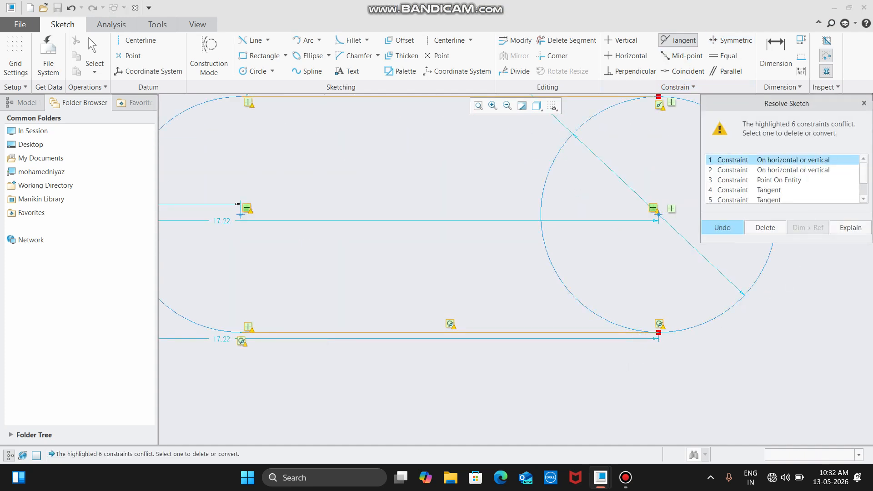
left_click(864, 103)
scroll(673, 234, "down", 3)
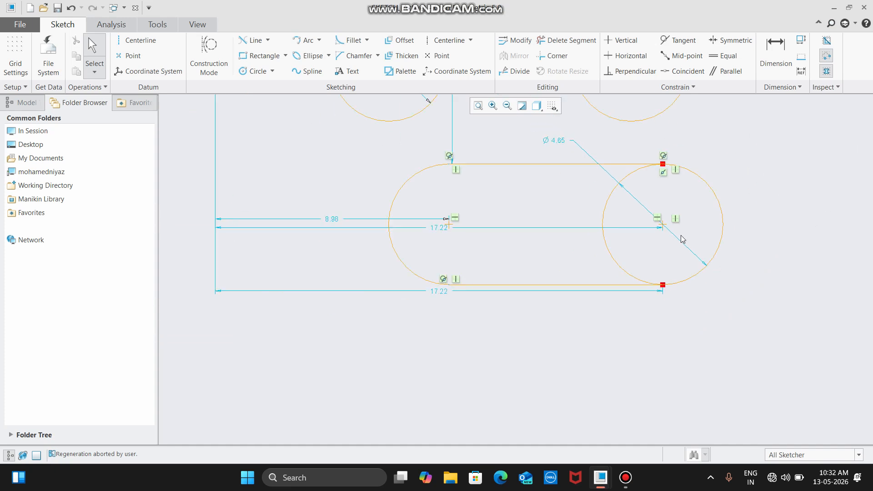
Step: Undo the lower-profile edits back to the single small circle beneath the two upper circles
key("ctrl+z")
key("ctrl+z")
key("ctrl+z")
key("ctrl+z")
key("ctrl+z")
key("ctrl+z")
key("ctrl+z")
key("ctrl+z")
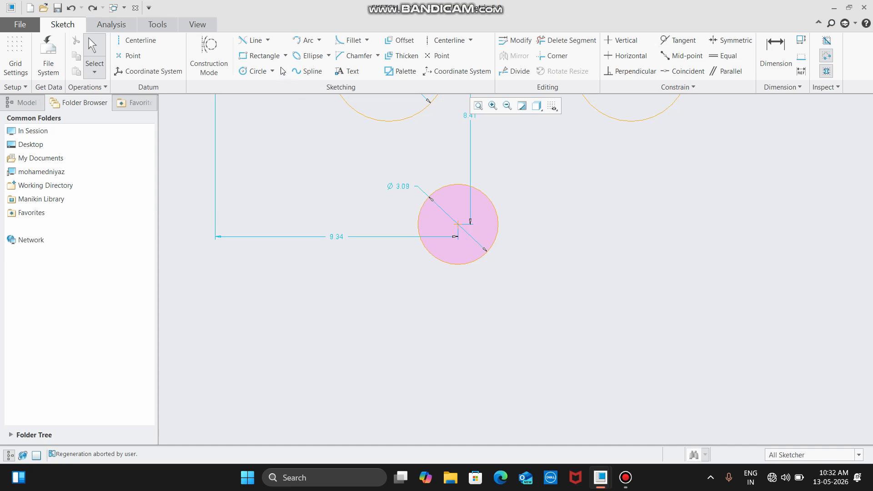
Step: Draw a corner rectangle of about 9.3 by 5.2 directly below the second upper circle
left_click(269, 42)
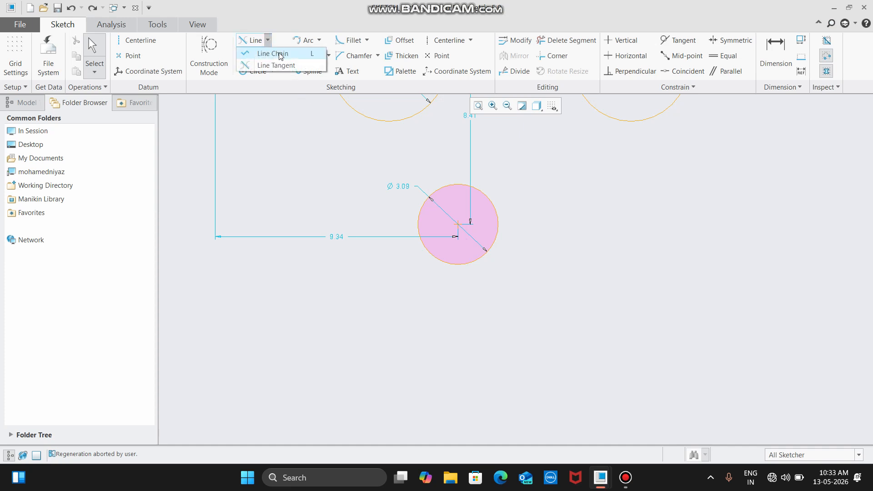
left_click(275, 53)
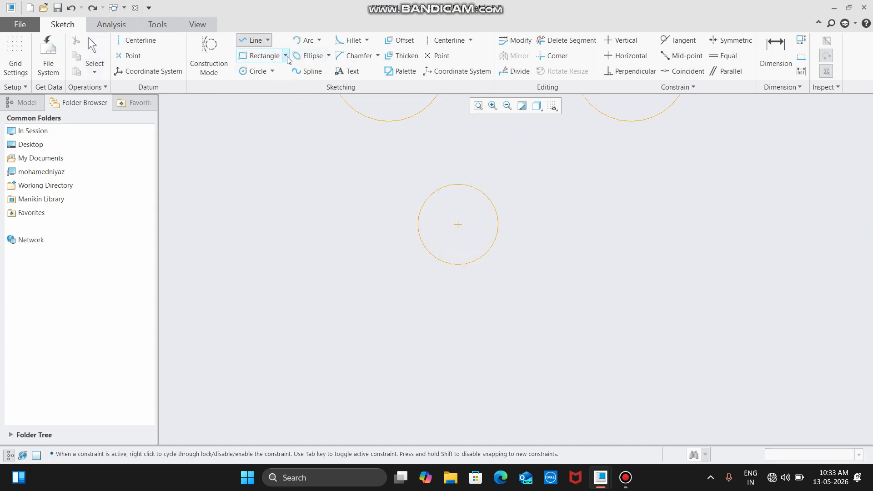
left_click(286, 56)
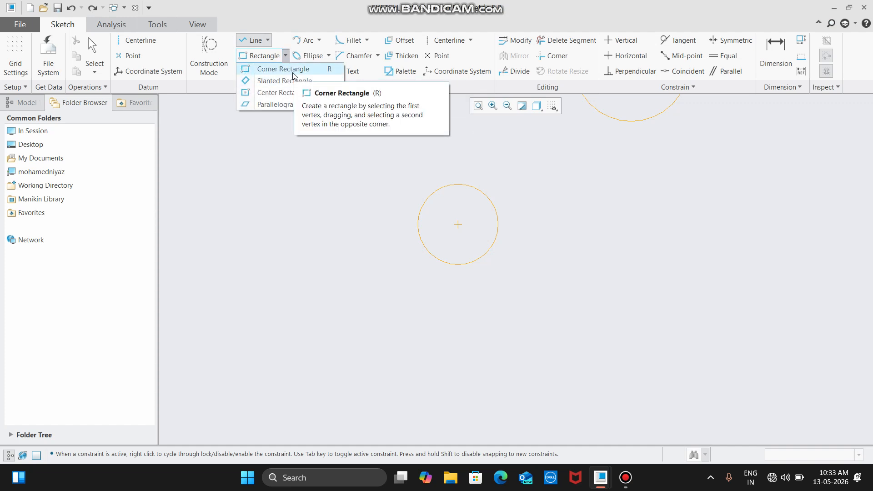
left_click(275, 68)
scroll(361, 212, "up", 3)
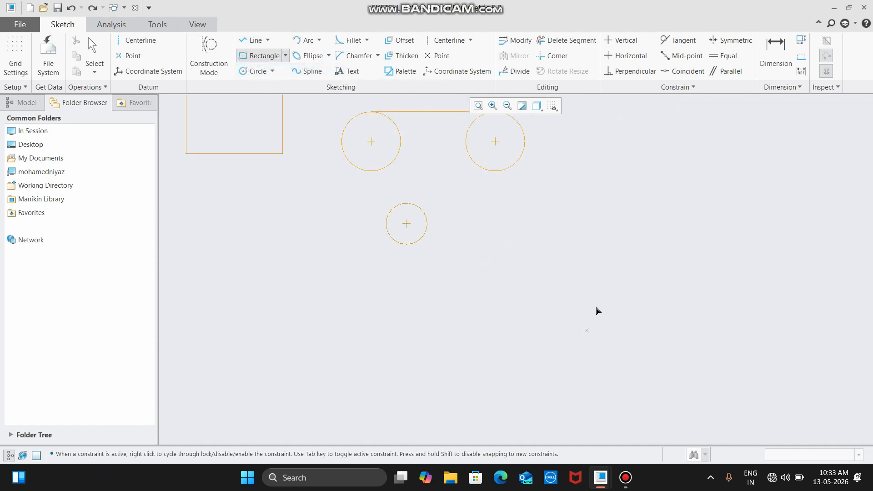
left_click(495, 215)
left_click(619, 284)
middle_click(648, 254)
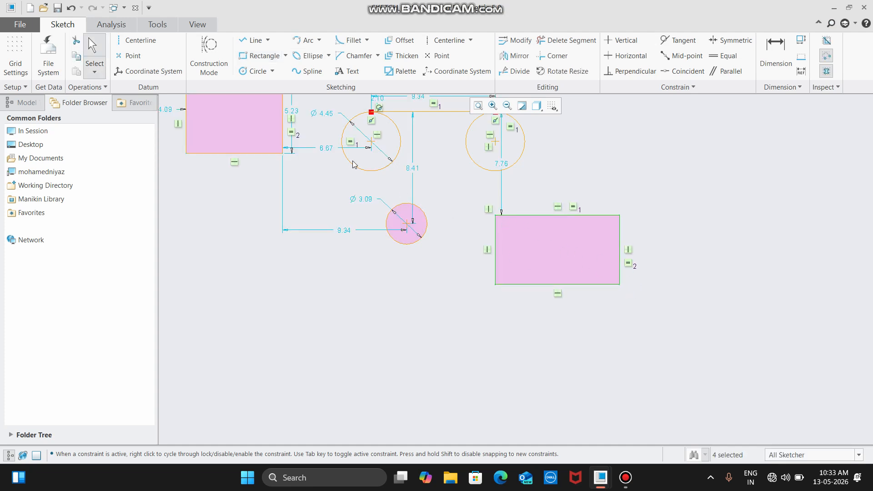
Step: Draw a slanted rectangle in the empty area beyond the corner rectangle using three corner points
left_click(285, 55)
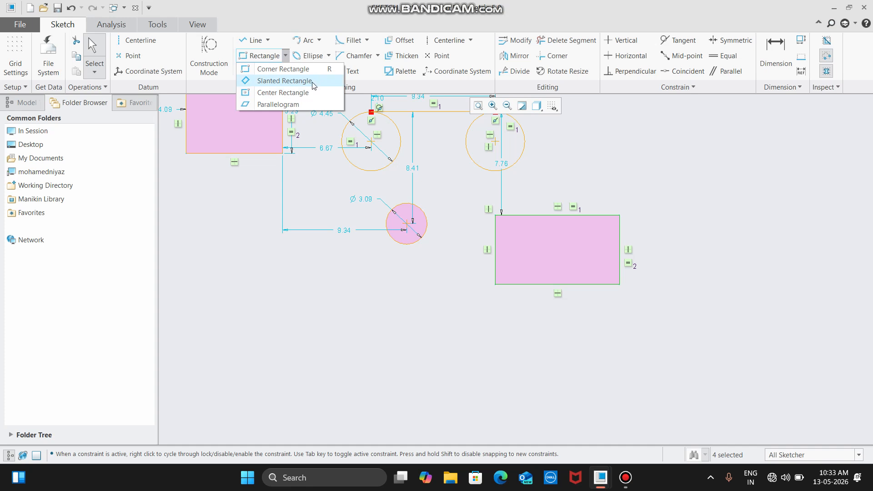
left_click(284, 81)
scroll(345, 230, "down", 4)
left_click(505, 244)
left_click(566, 193)
left_click(610, 241)
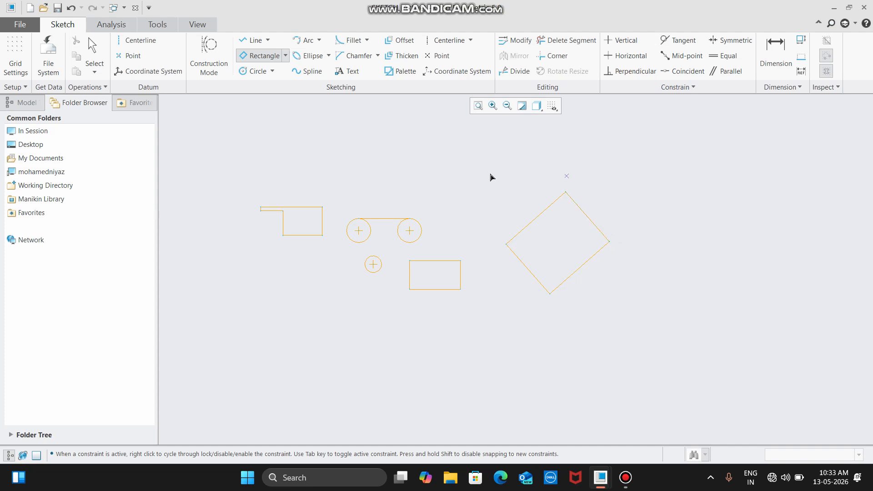
Step: Draw a second slanted rectangle diagonally above the first one, with matching orientation
left_click(286, 55)
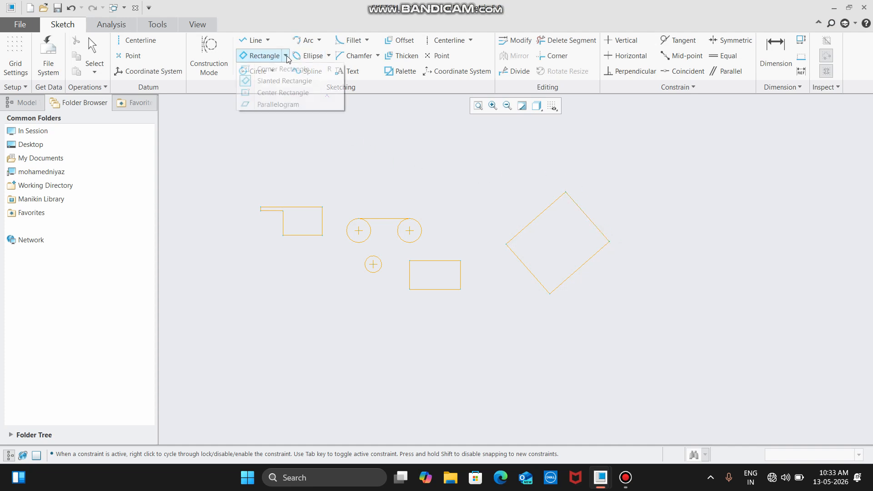
left_click(285, 82)
scroll(555, 265, "down", 3)
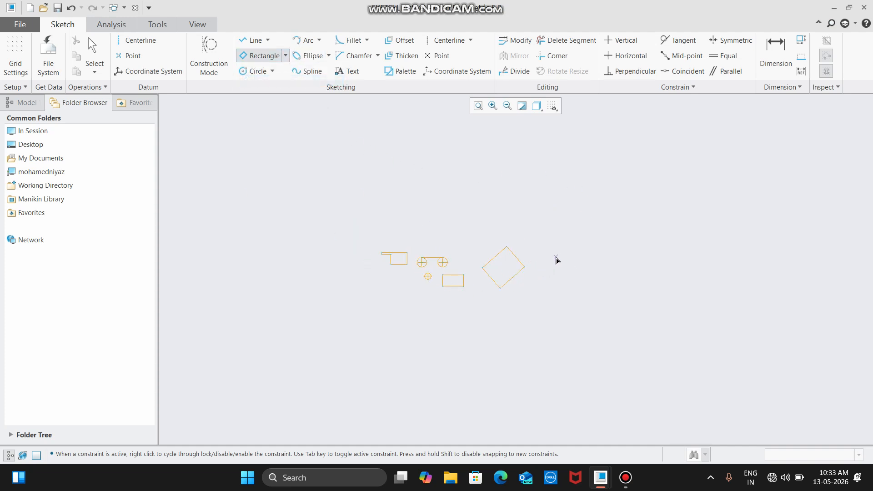
scroll(520, 264, "up", 2)
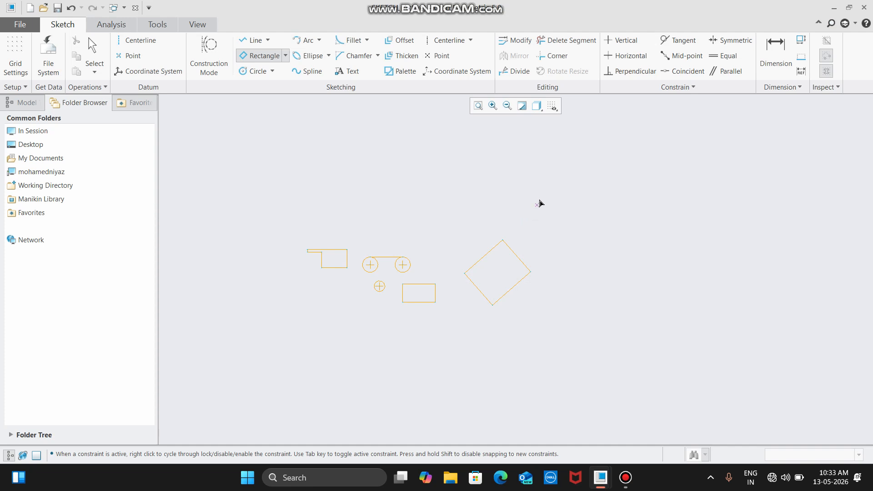
left_click(519, 204)
left_click(562, 169)
left_click(593, 195)
middle_click(592, 192)
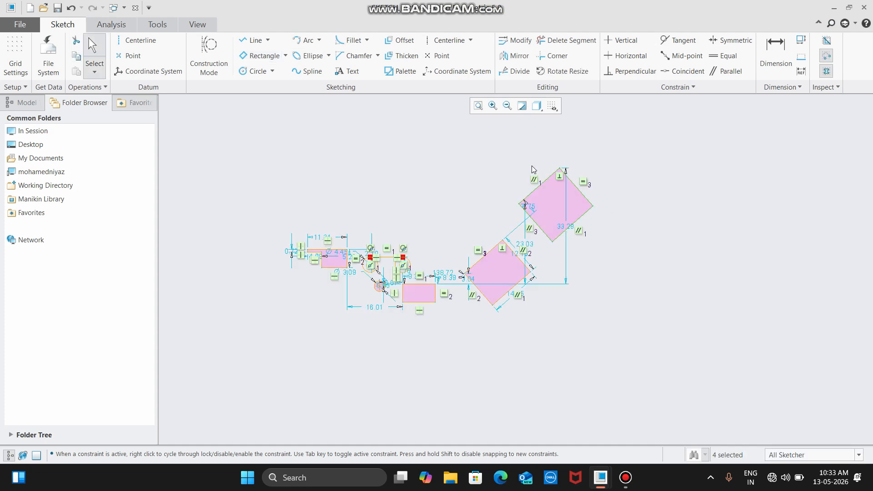
Step: Draw a center rectangle of about 37.6 by 18.8 above the L-shaped profile
left_click(285, 56)
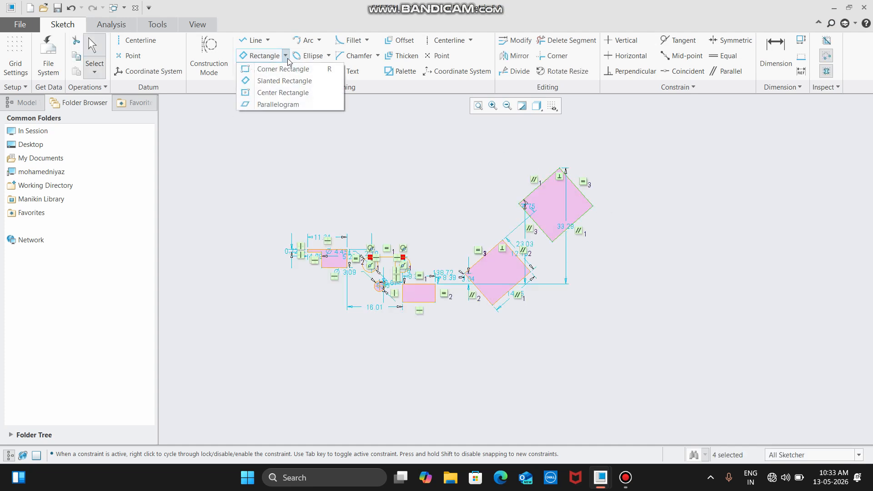
left_click(325, 96)
left_click(332, 163)
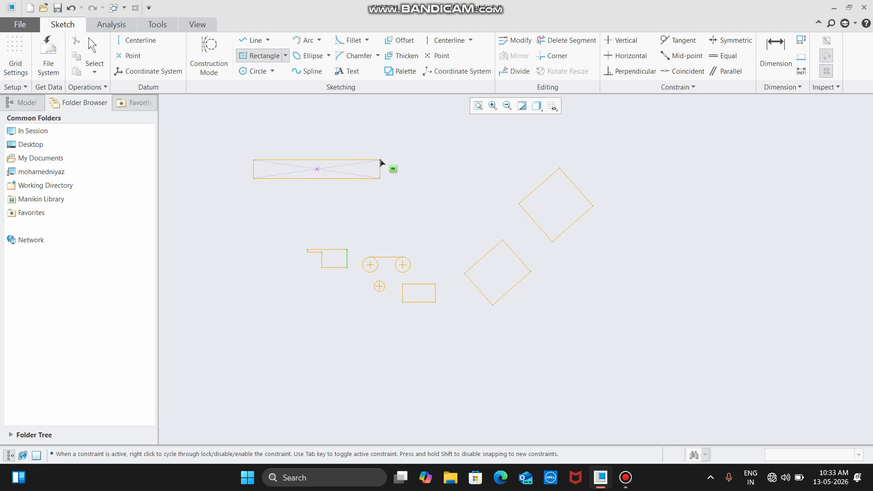
left_click(382, 136)
middle_click(409, 162)
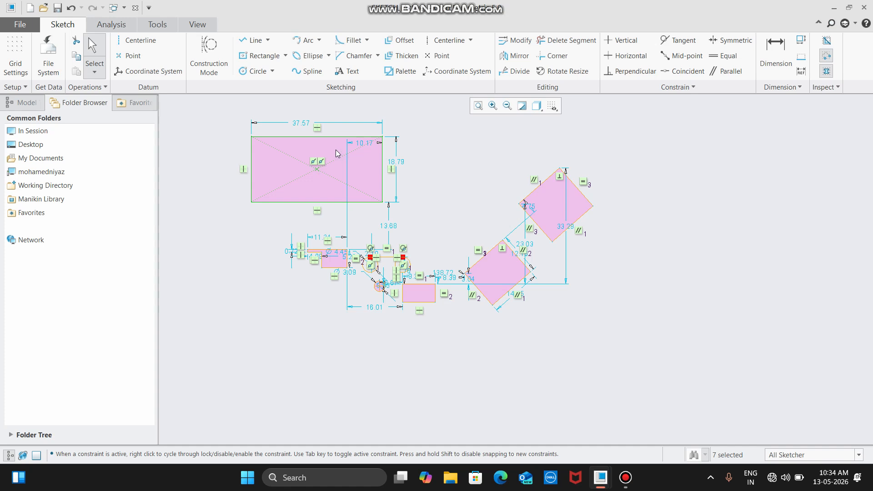
Step: Draw a parallelogram about 86 wide beyond the slanted rectangles, and delete it
left_click(285, 56)
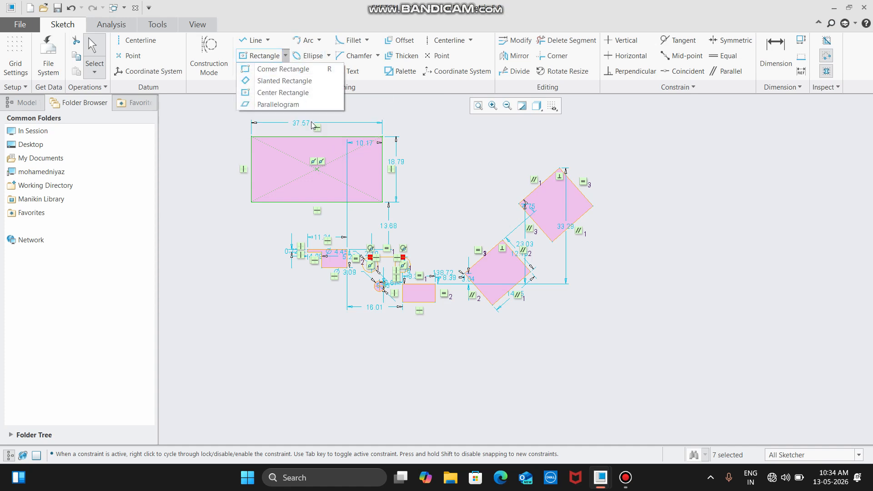
left_click(285, 105)
scroll(355, 191, "down", 4)
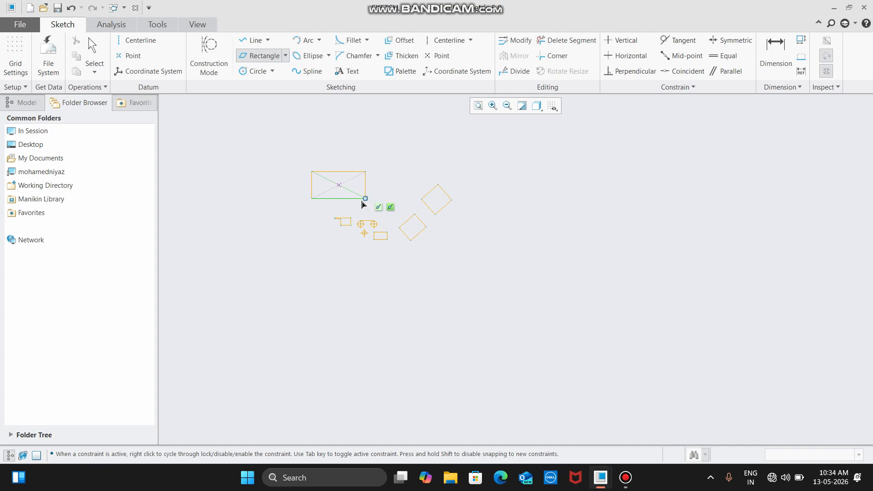
left_click(488, 224)
left_click(530, 173)
middle_click(664, 183)
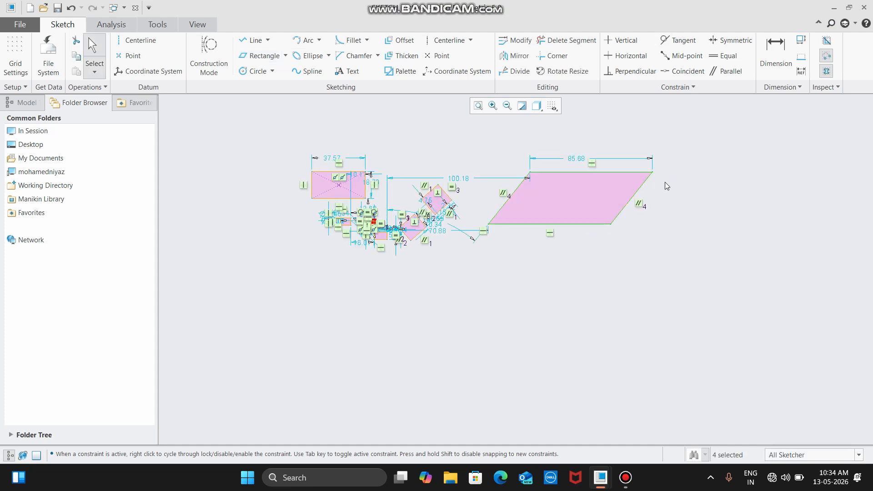
key("Delete")
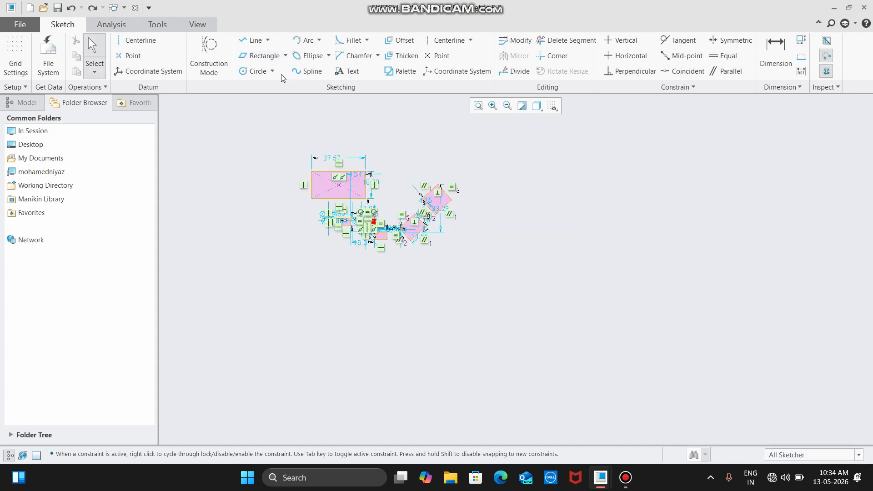
Step: Draw a parallelogram about 77 wide beside the slanted rectangles, with horizontal upper and lower edges
left_click(319, 41)
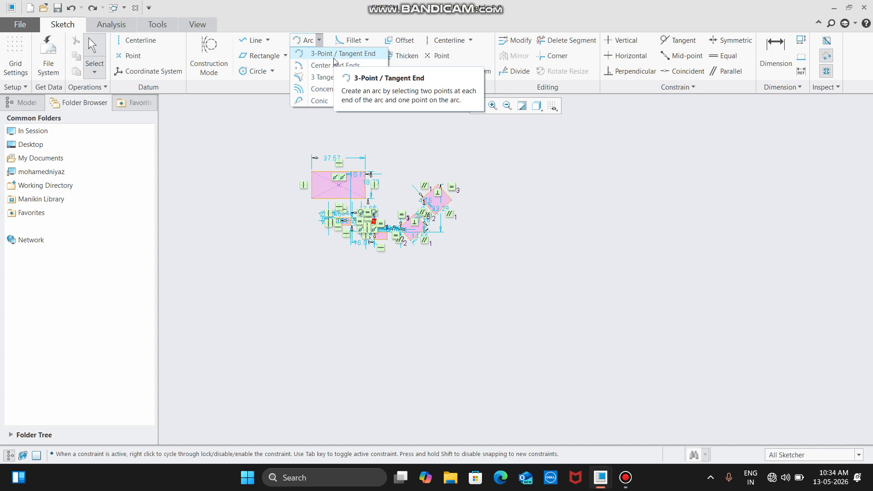
left_click(286, 58)
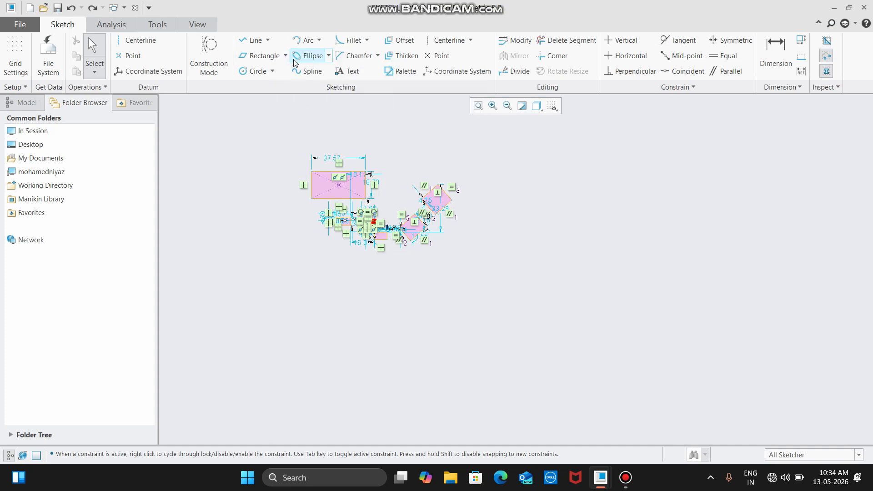
left_click(285, 56)
left_click(280, 104)
left_click(472, 213)
left_click(503, 158)
left_click(612, 158)
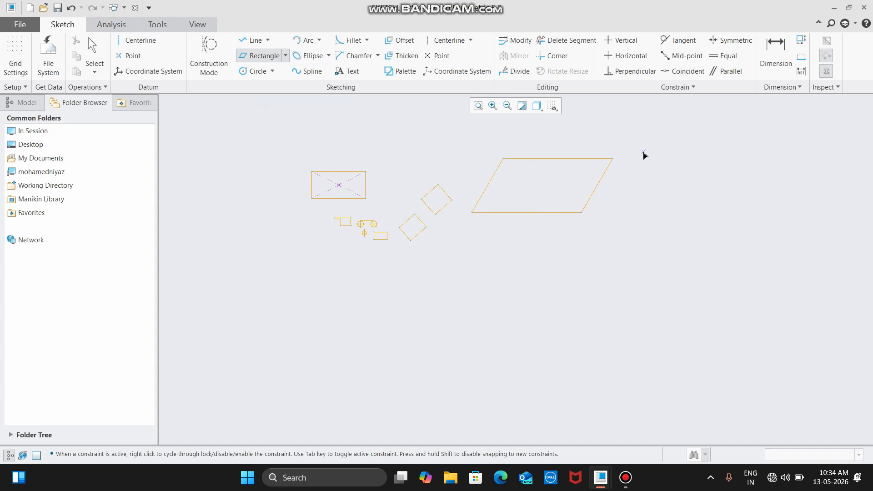
middle_click(641, 153)
left_click(286, 57)
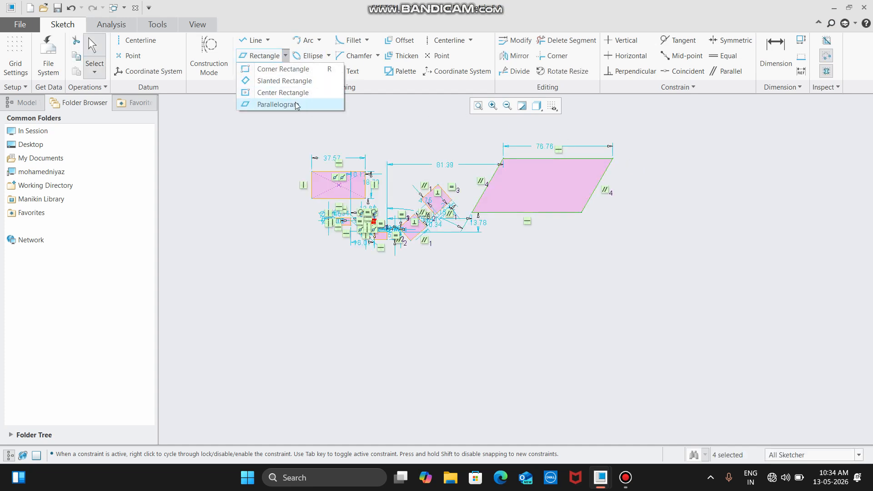
left_click(385, 121)
left_click(320, 42)
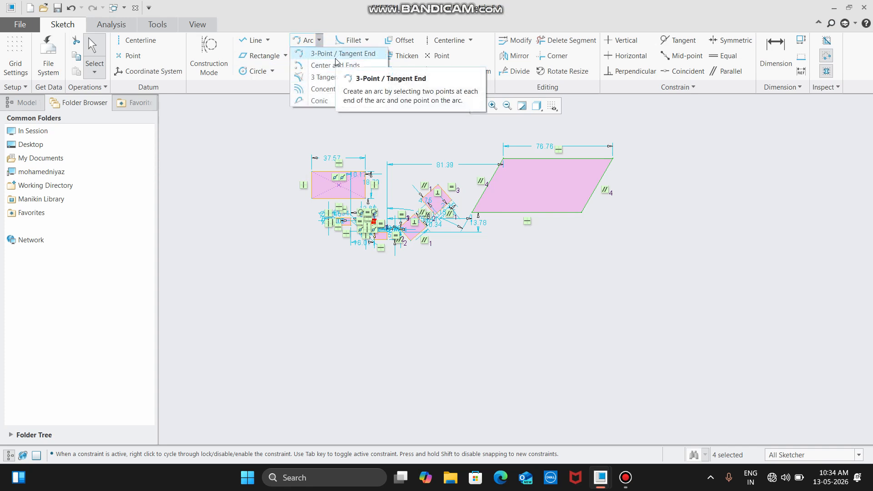
left_click(274, 74)
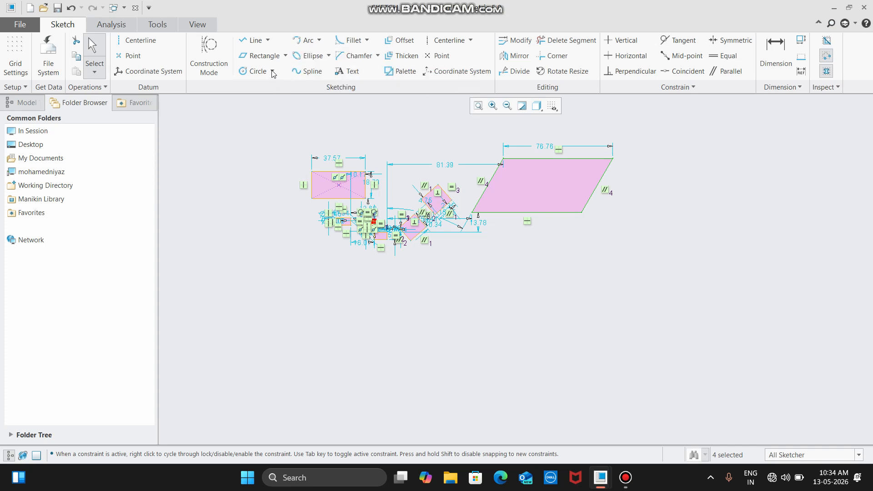
Step: Draw a center-and-point circle of about 60 diameter in the empty area beyond the parallelogram
left_click(273, 72)
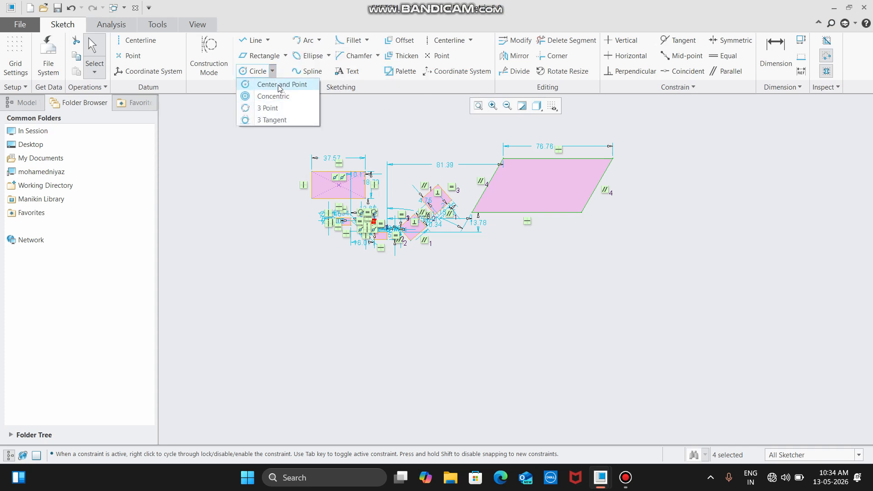
left_click(279, 85)
scroll(332, 214, "down", 3)
scroll(498, 195, "up", 4)
left_click(576, 190)
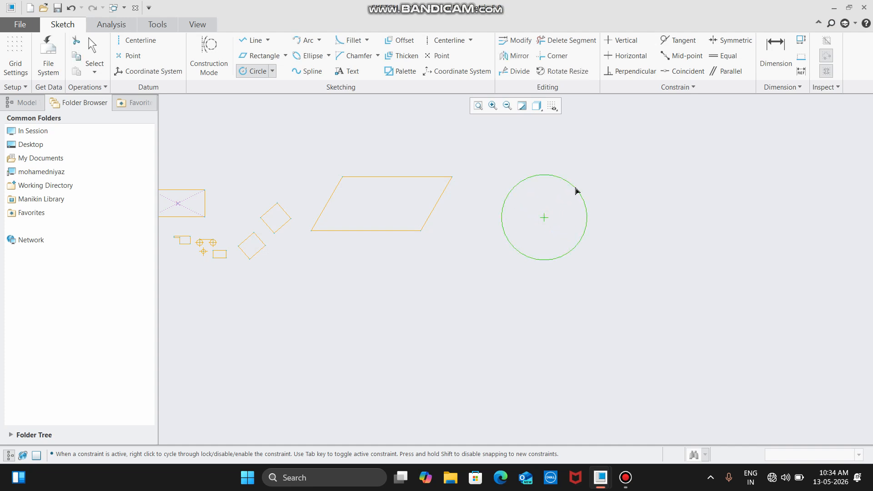
middle_click(582, 163)
scroll(501, 165, "up", 6)
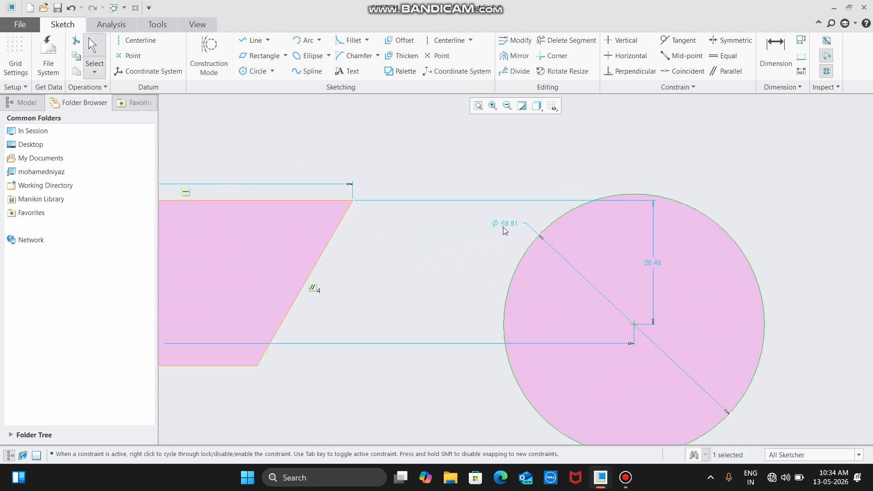
Step: Set the center-and-point circle's diameter to 46
double_click(505, 225)
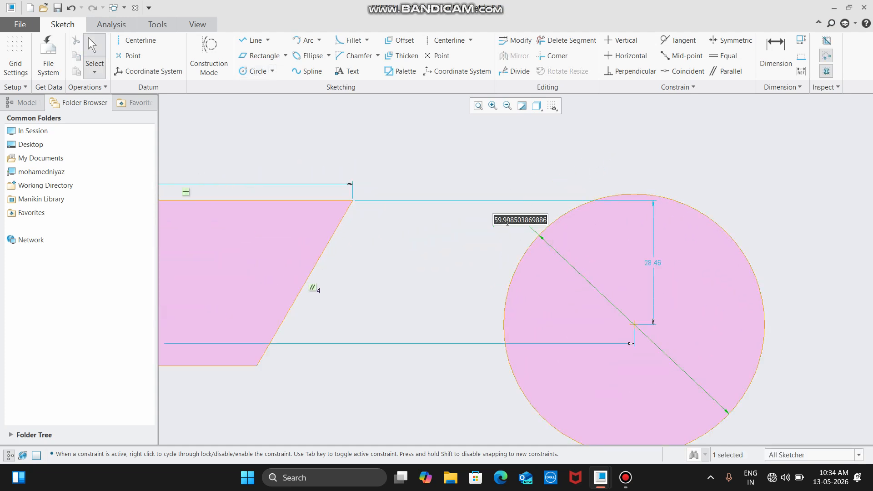
type("4")
key("Return")
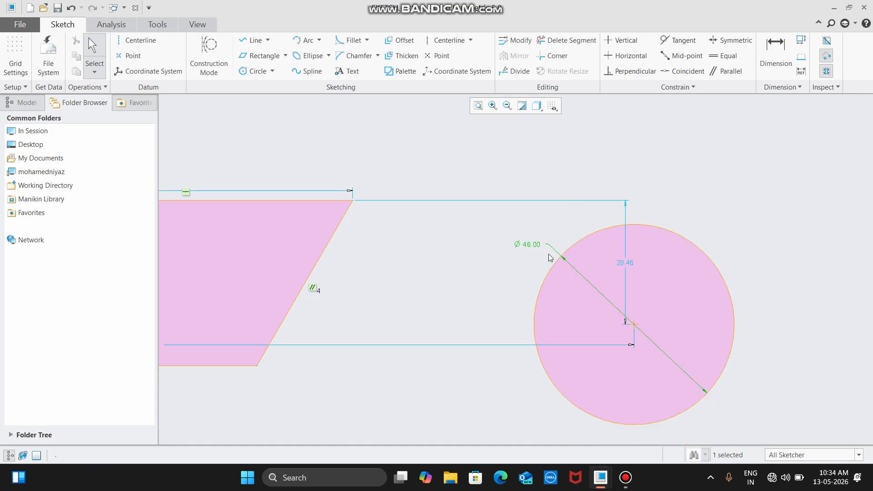
Step: Convert the circle's diameter dimension to a radius, and convert it back to a diameter
scroll(532, 252, "up", 2)
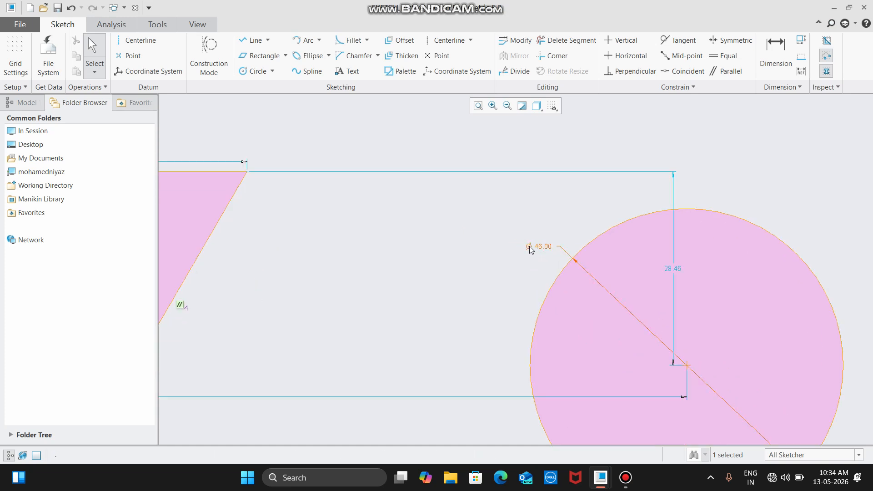
left_click(531, 250)
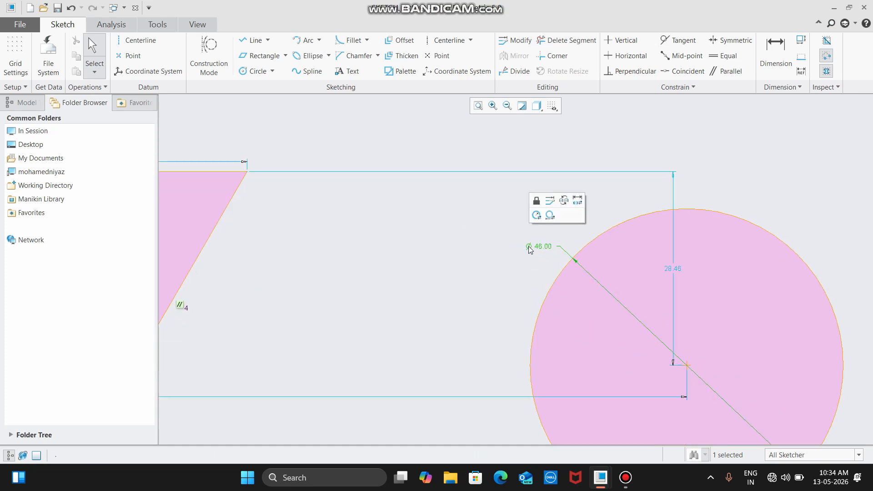
left_click(535, 217)
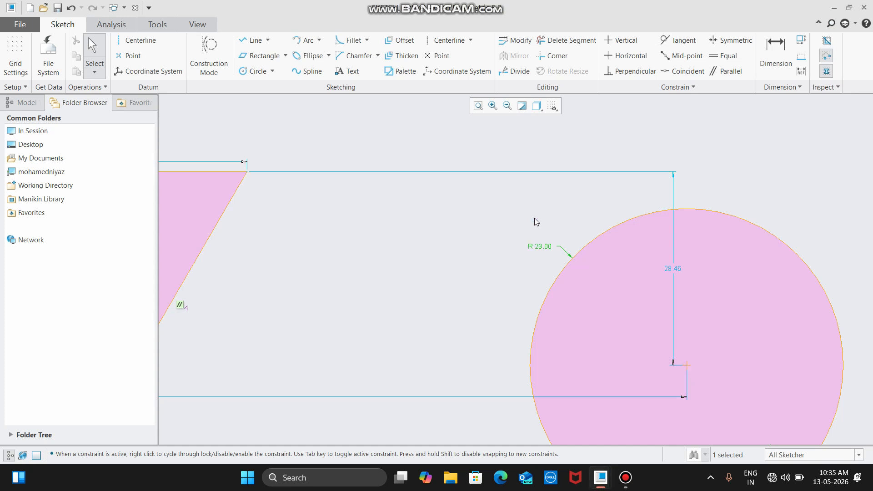
left_click(531, 250)
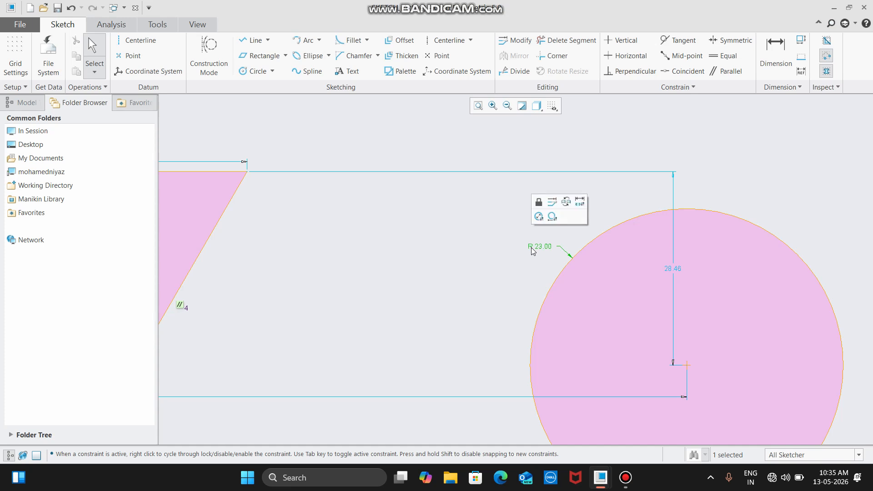
left_click(539, 217)
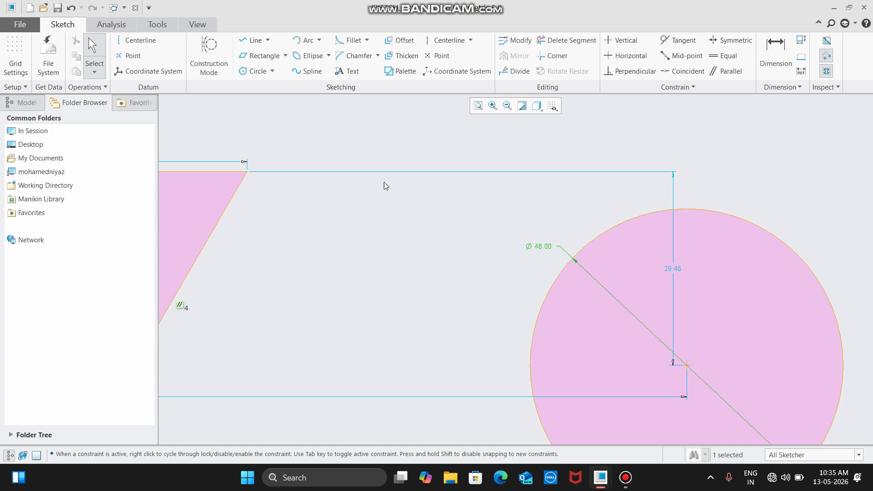
scroll(312, 140, "down", 3)
left_click(272, 71)
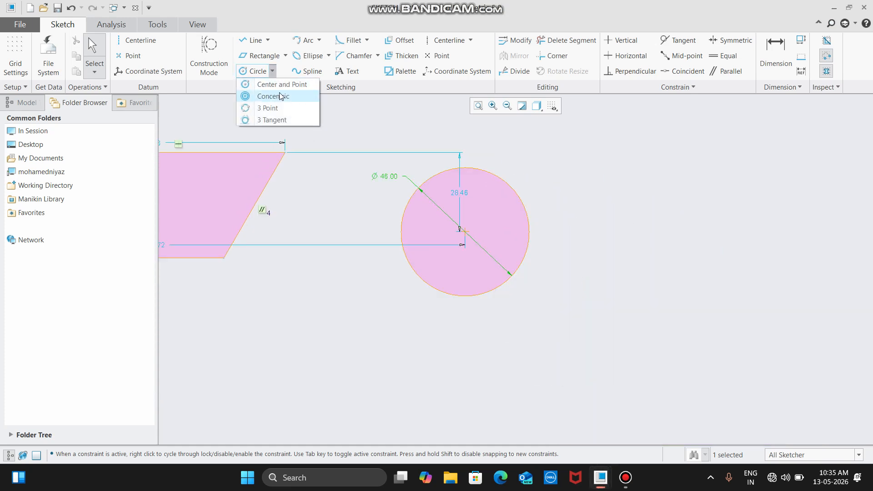
left_click(273, 72)
left_click(272, 72)
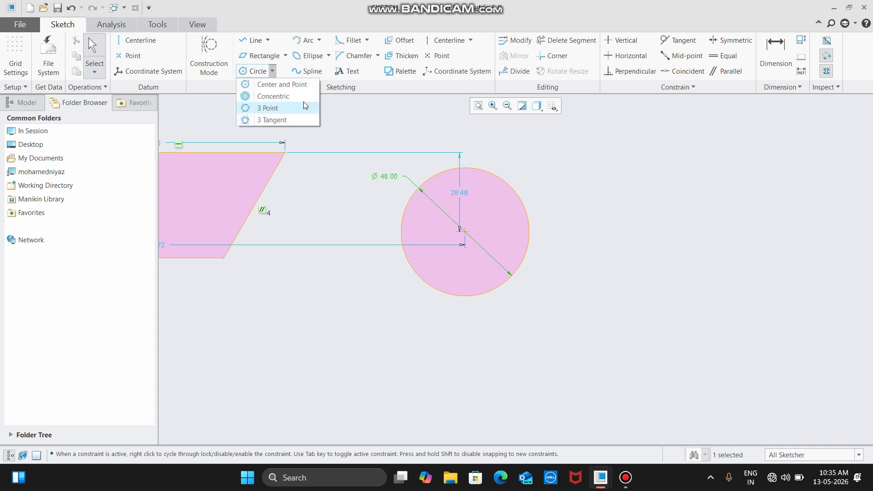
left_click(272, 72)
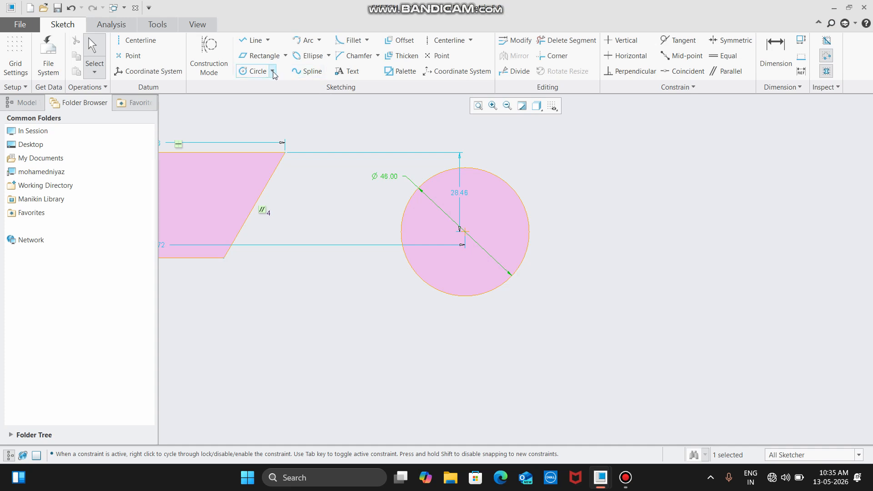
Step: Draw seven circles concentric with the 46-diameter circle, inside and outside it, from about 8.5 to about 97.7 in diameter
left_click(273, 72)
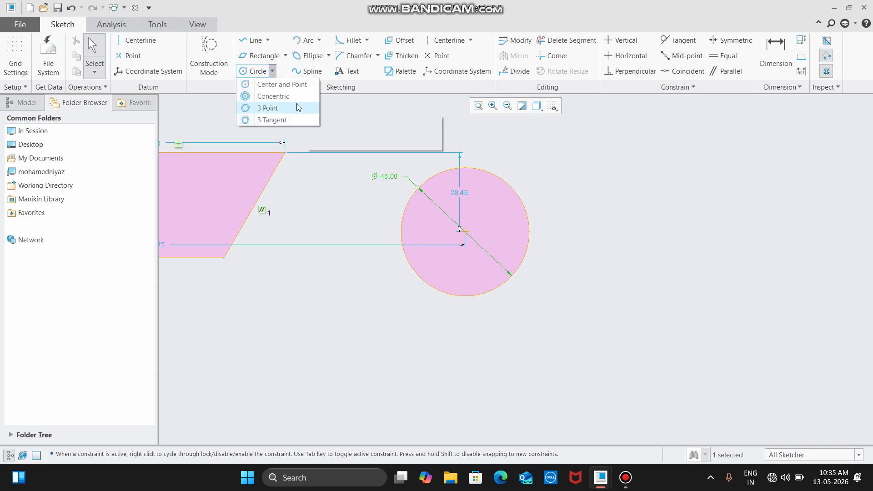
left_click(282, 100)
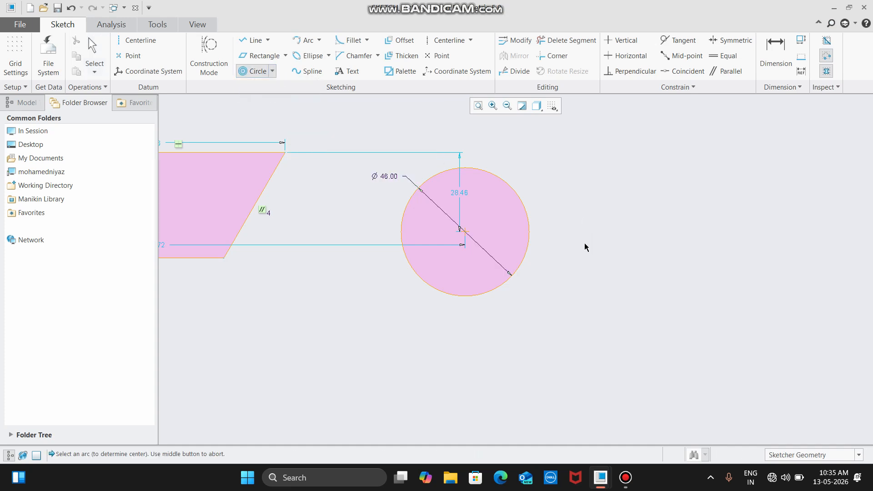
left_click(511, 201)
left_click(505, 205)
left_click(504, 204)
left_click(495, 215)
left_click(484, 225)
left_click(475, 226)
left_click(531, 195)
left_click(549, 175)
left_click(581, 160)
middle_click(589, 281)
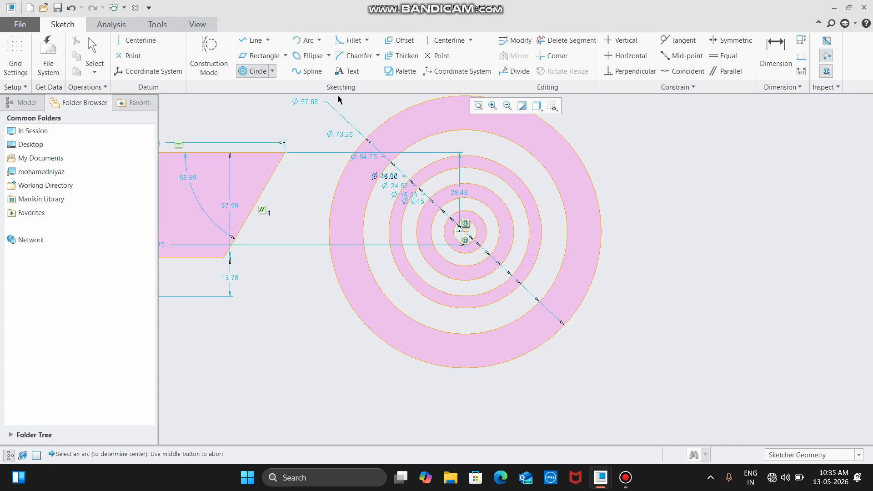
Step: Draw a 3-point circle of about 110 diameter in the empty area beyond the concentric circles
left_click(271, 72)
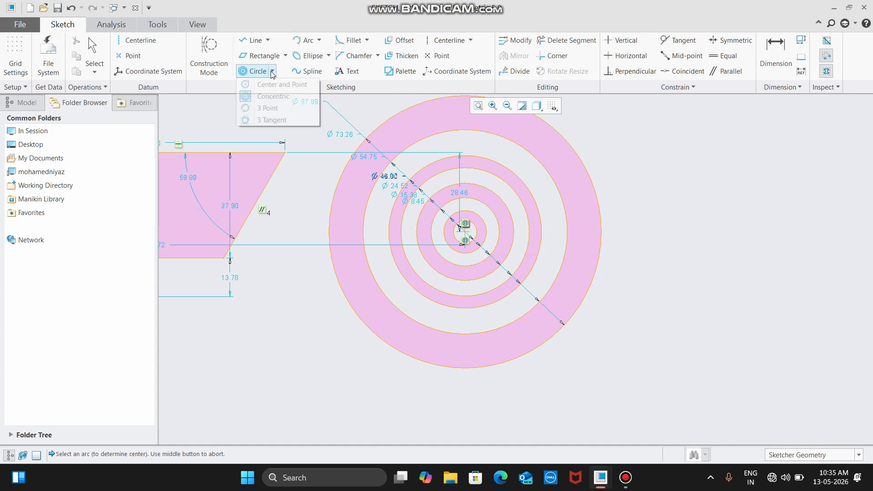
left_click(298, 111)
scroll(485, 177, "down", 5)
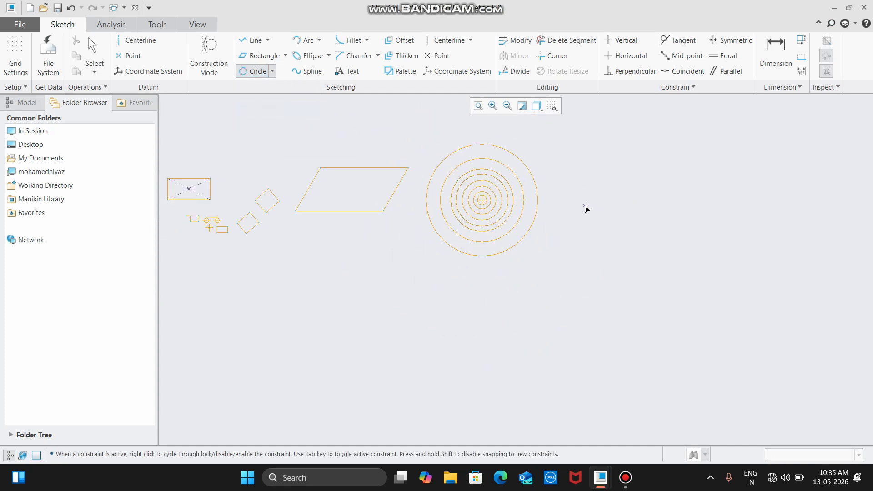
left_click(704, 238)
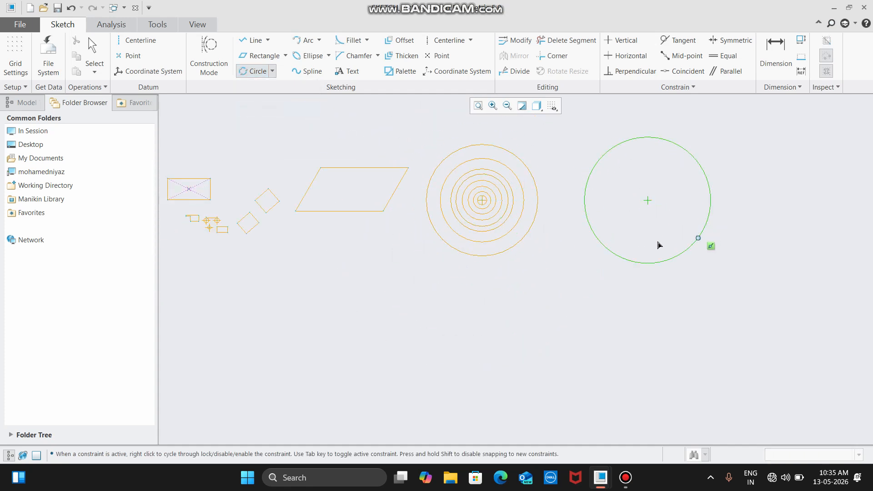
left_click(271, 71)
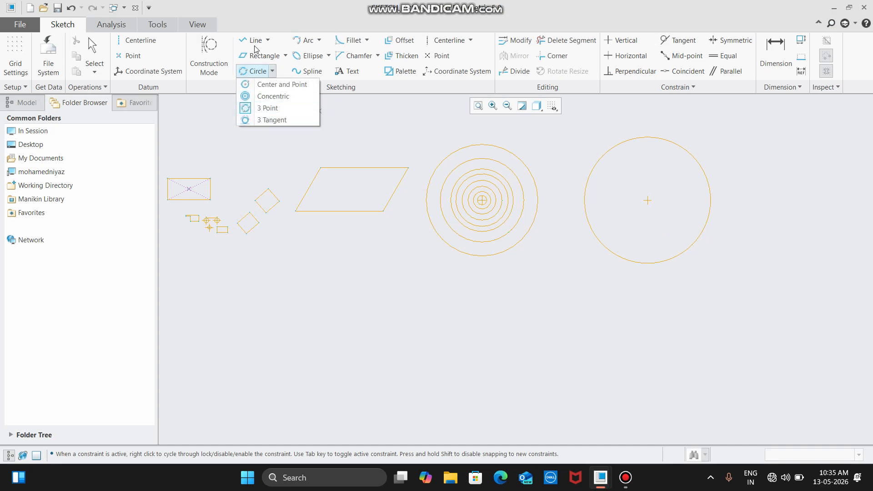
left_click(267, 41)
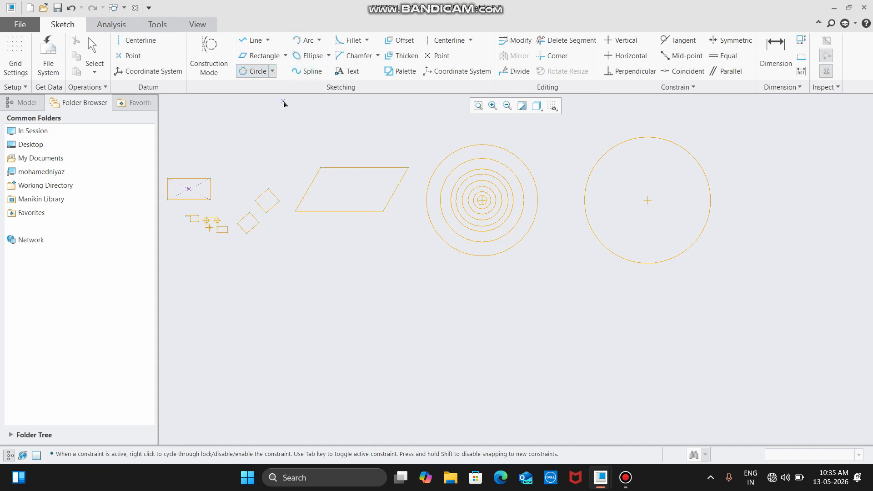
key("ctrl+a")
Step: Draw a 3-tangent circle inside the parallelogram, touching its lower edge, its slanted edge nearest the small rectangles and its upper edge
left_click(272, 71)
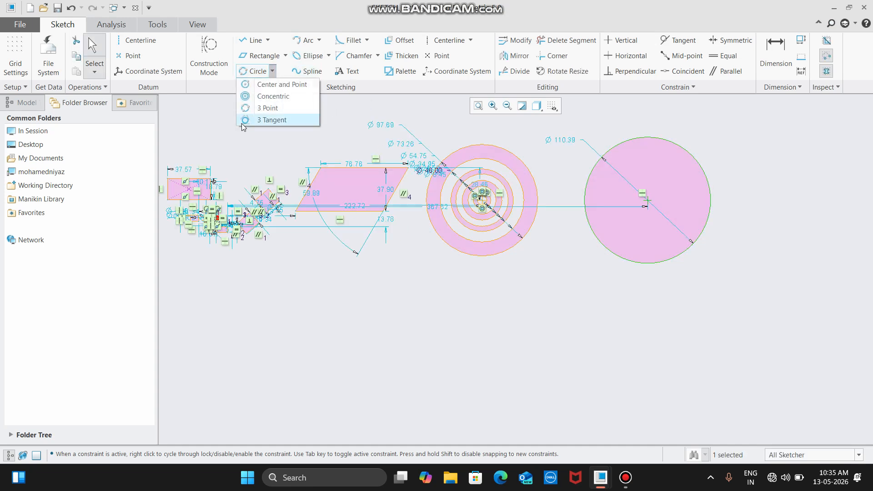
left_click(272, 119)
scroll(347, 203, "up", 3)
left_click(342, 203)
left_click(265, 146)
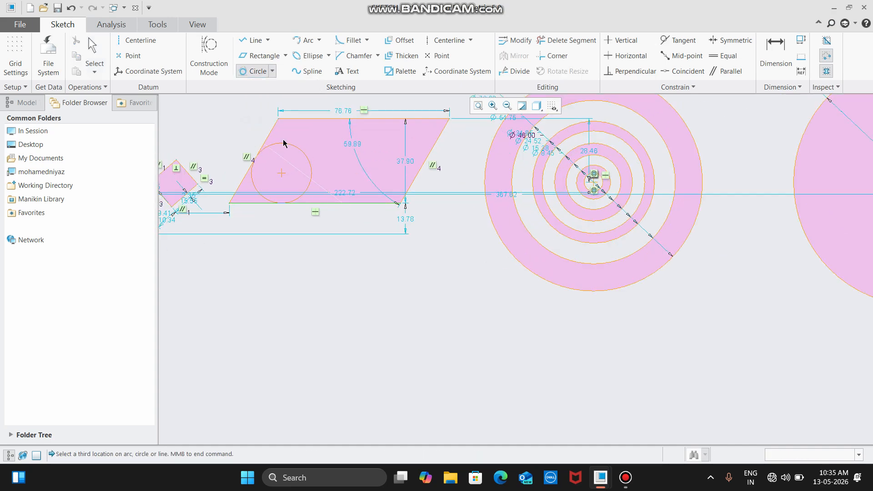
left_click(318, 121)
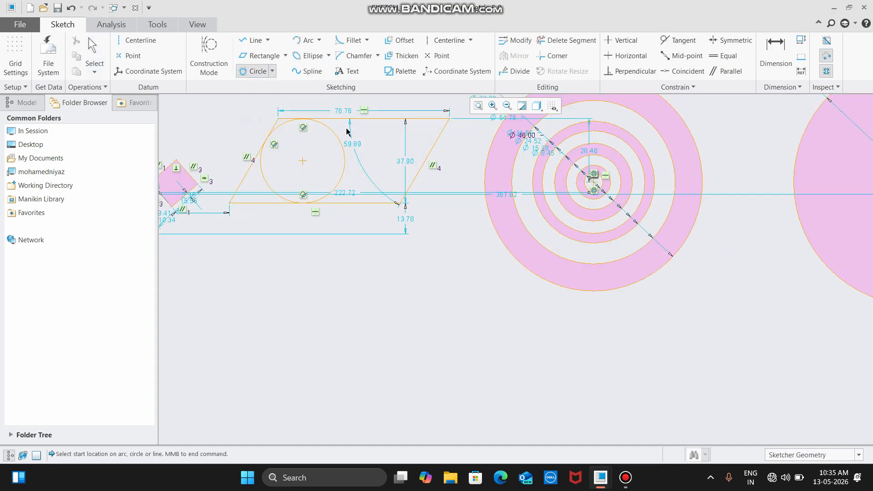
scroll(399, 225, "down", 4)
scroll(398, 230, "up", 1)
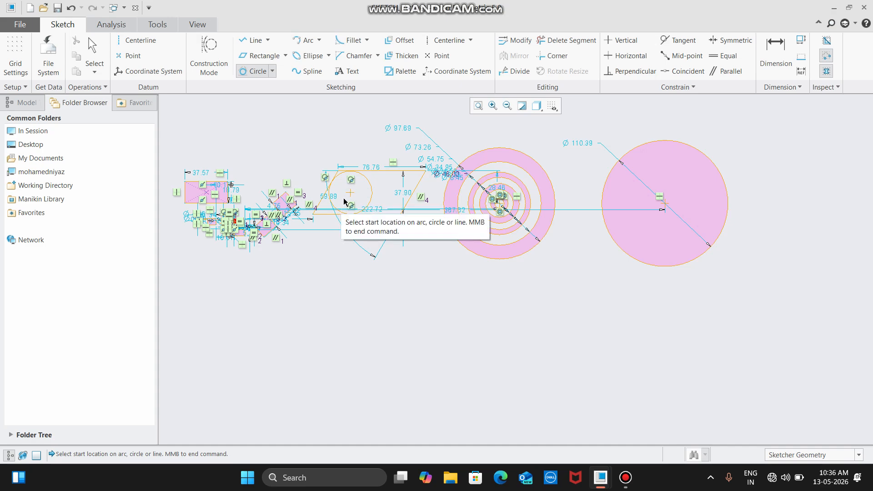
scroll(340, 193, "up", 2)
scroll(364, 184, "up", 1)
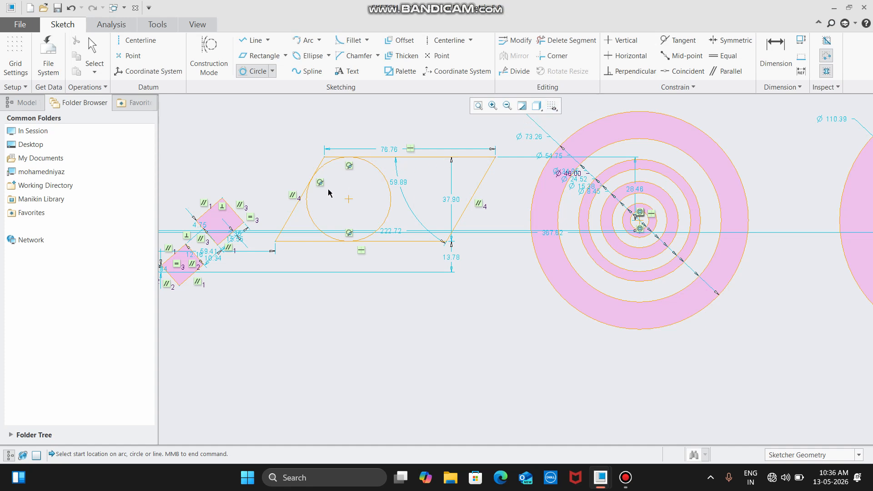
left_click(570, 44)
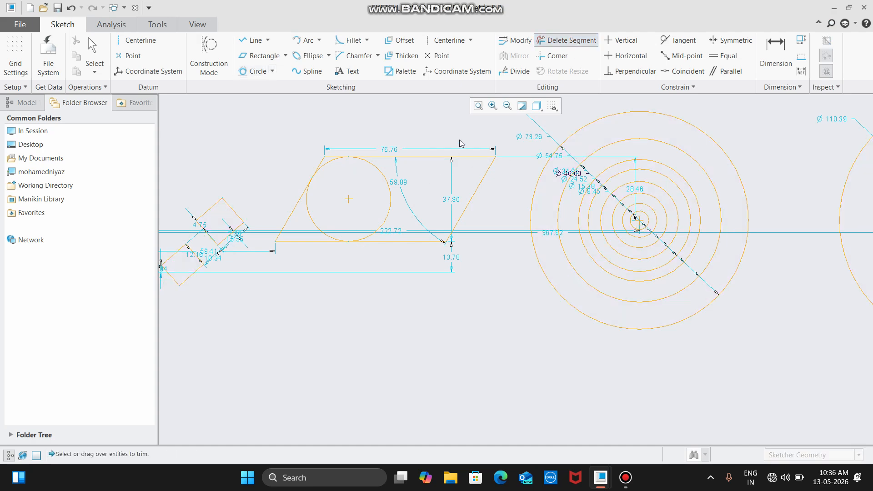
middle_click(418, 145)
scroll(417, 145, "up", 2)
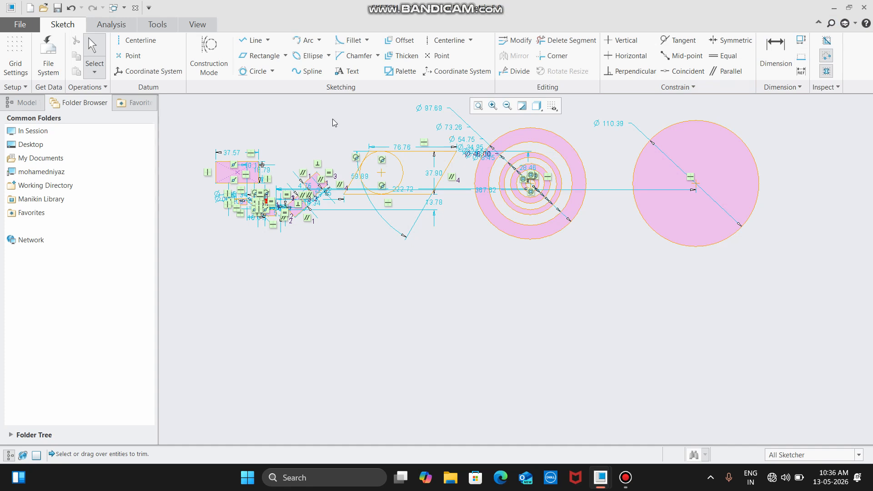
left_click(273, 71)
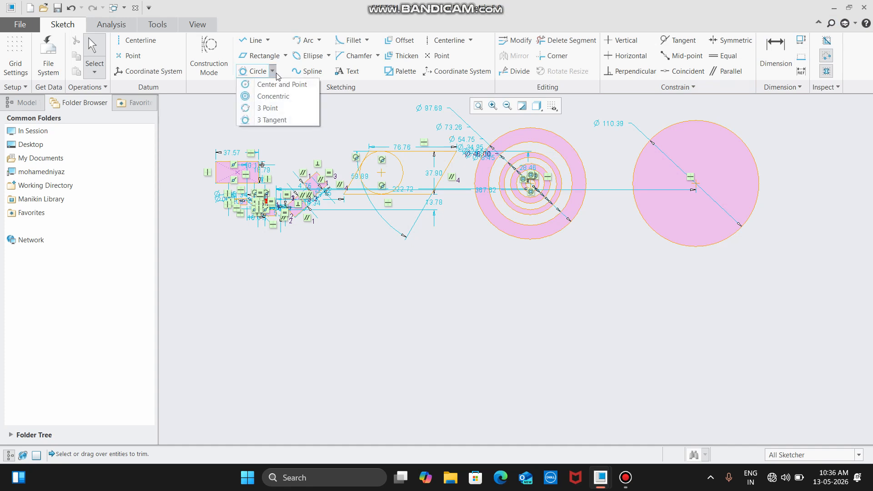
left_click(274, 73)
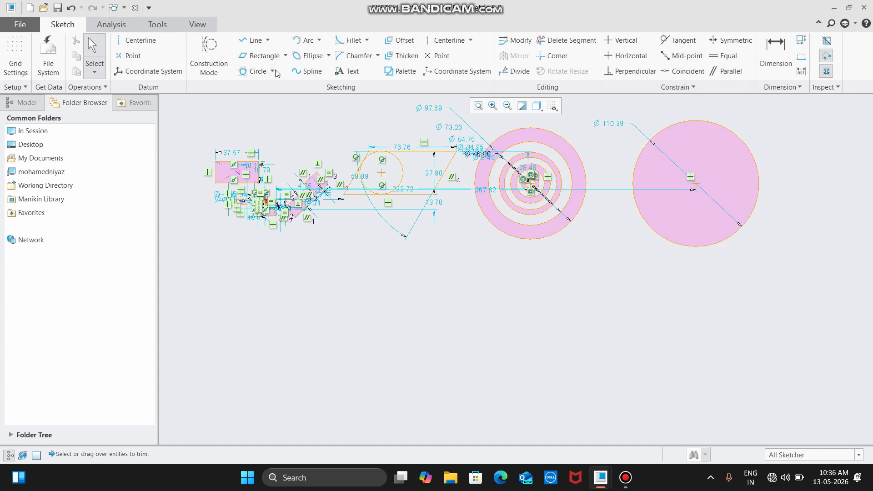
left_click(319, 43)
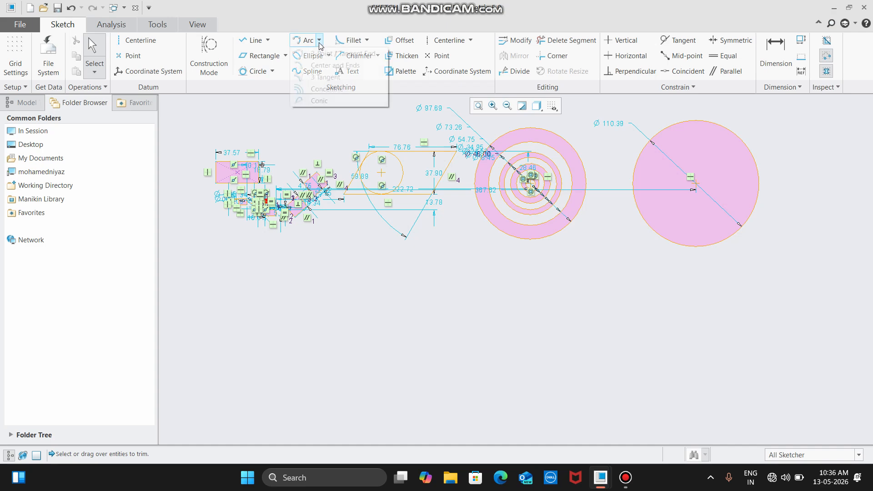
left_click(321, 41)
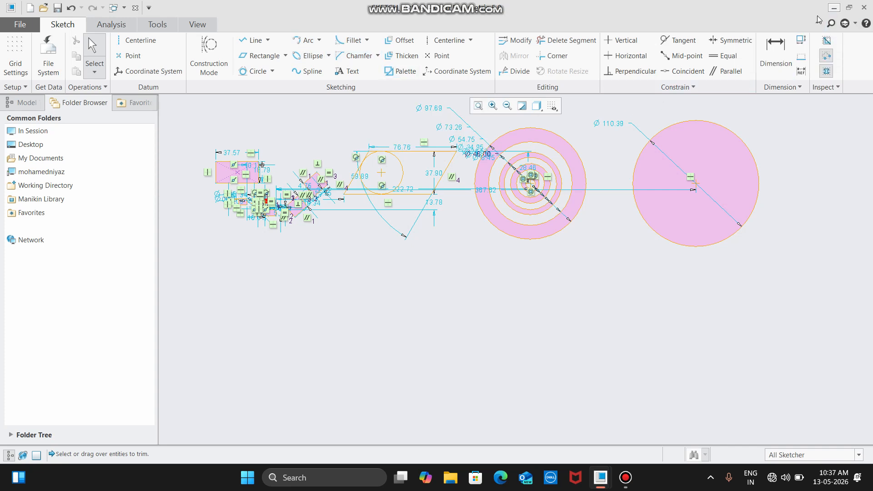
Step: Save the sketch as SKETCH.SEC in a new folder named "sketch part 1" inside My Documents
left_click(20, 24)
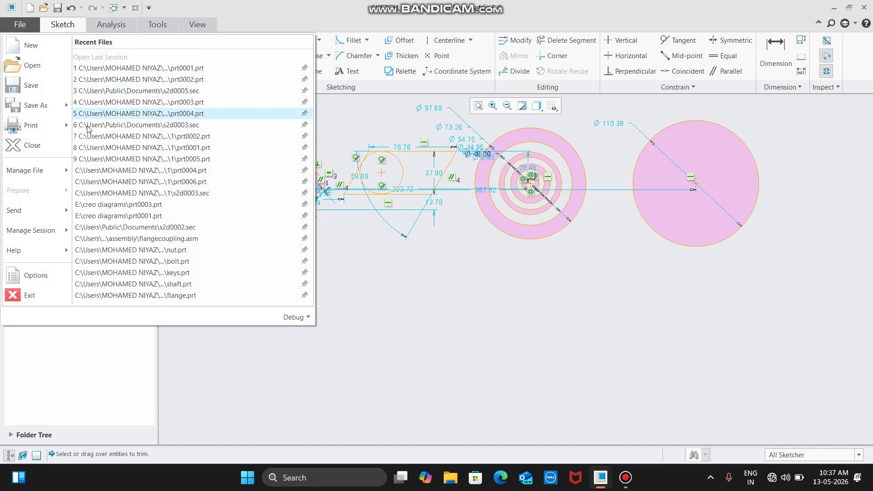
left_click(89, 86)
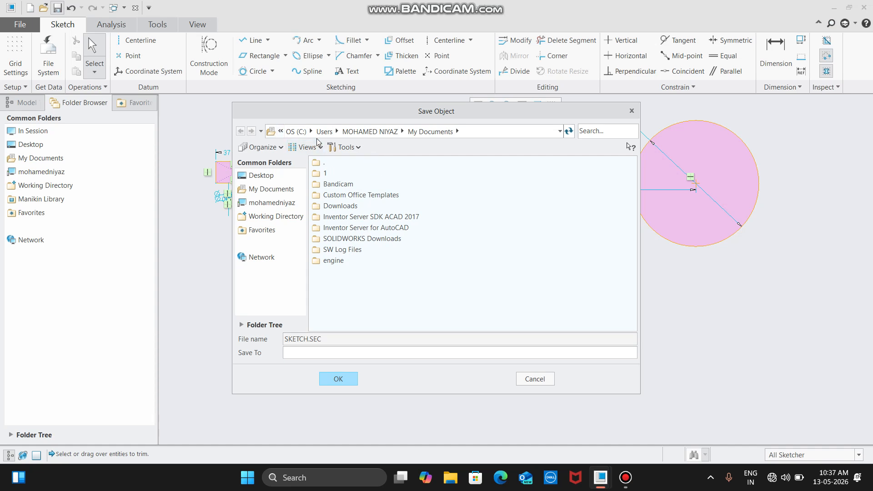
left_click(403, 132)
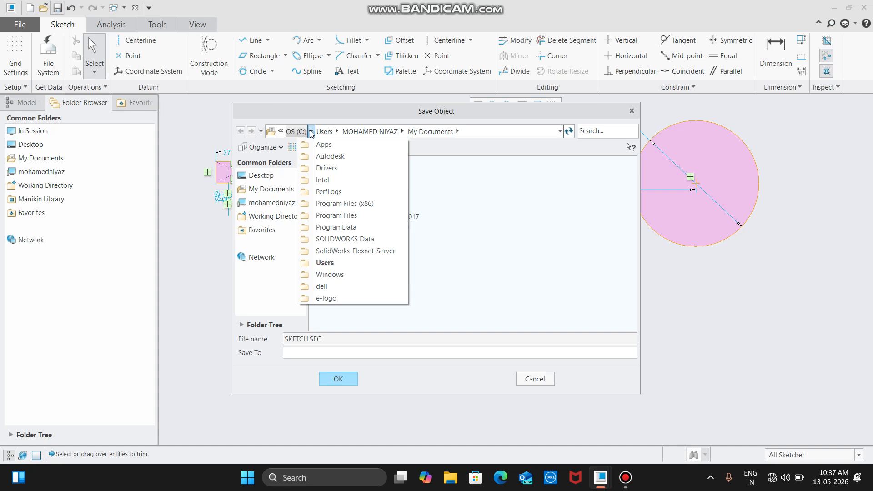
mouse_move(333, 132)
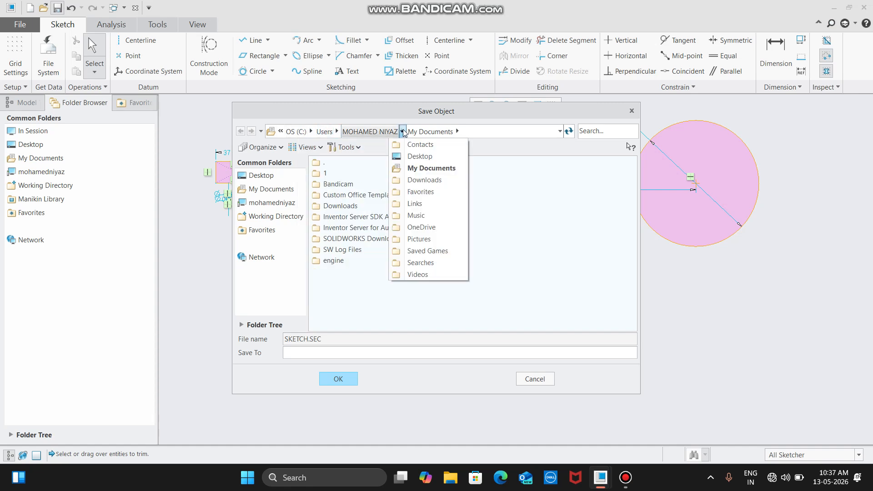
right_click(344, 278)
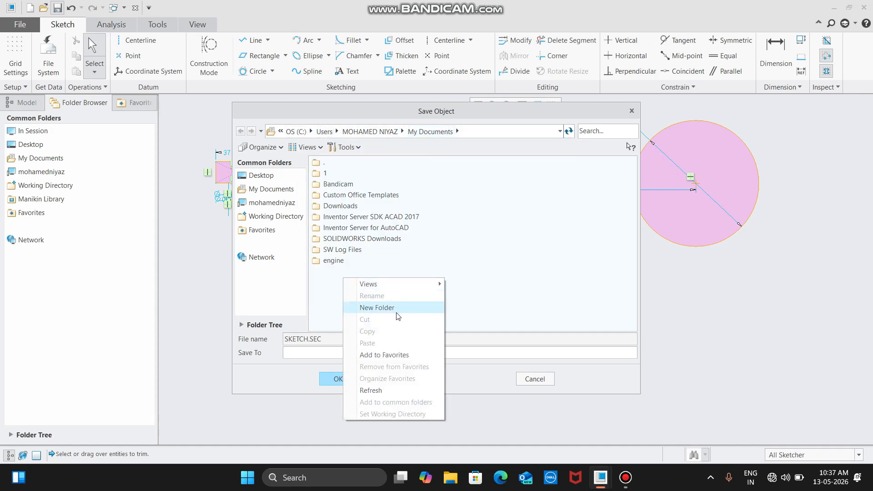
left_click(341, 285)
right_click(340, 283)
left_click(372, 312)
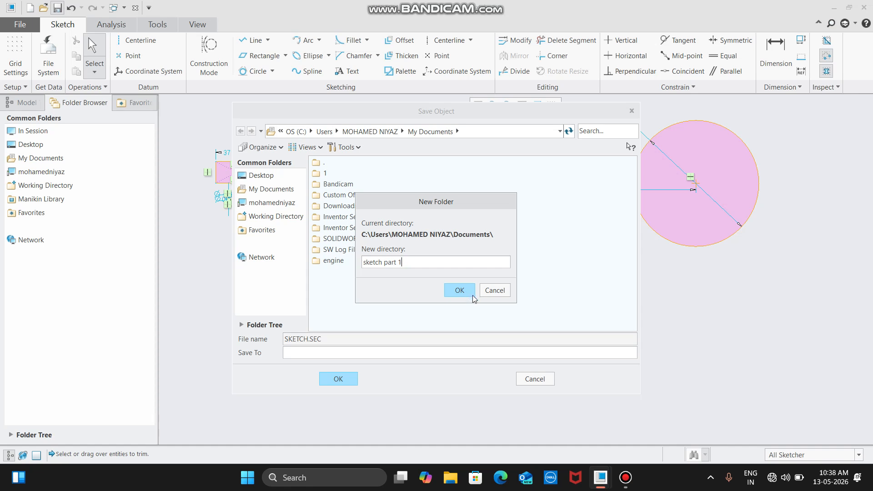
left_click(455, 296)
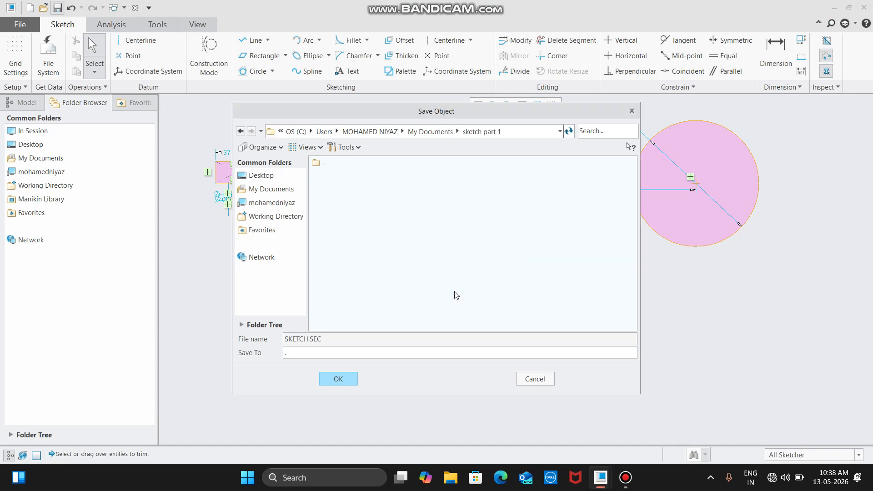
left_click(333, 379)
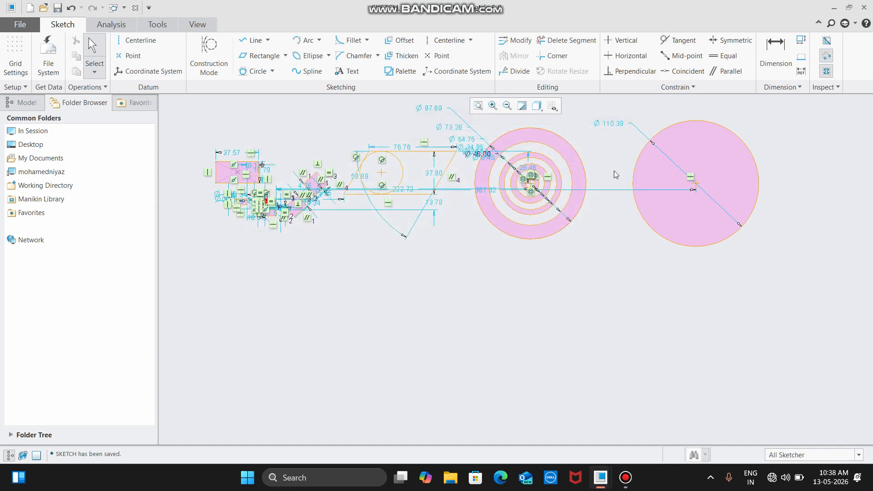
left_click(834, 7)
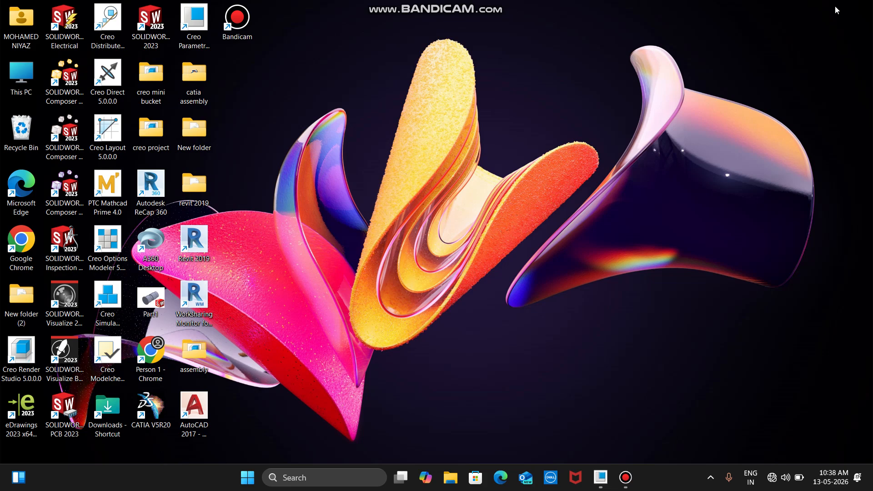
left_click(626, 476)
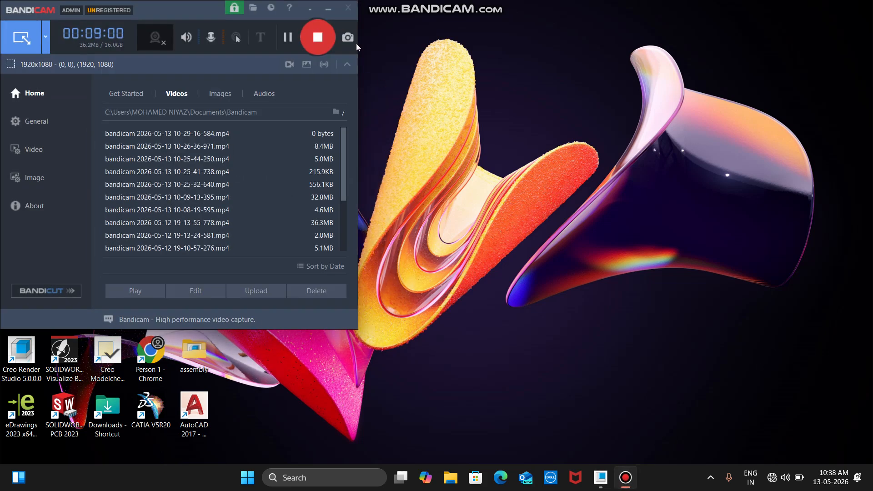